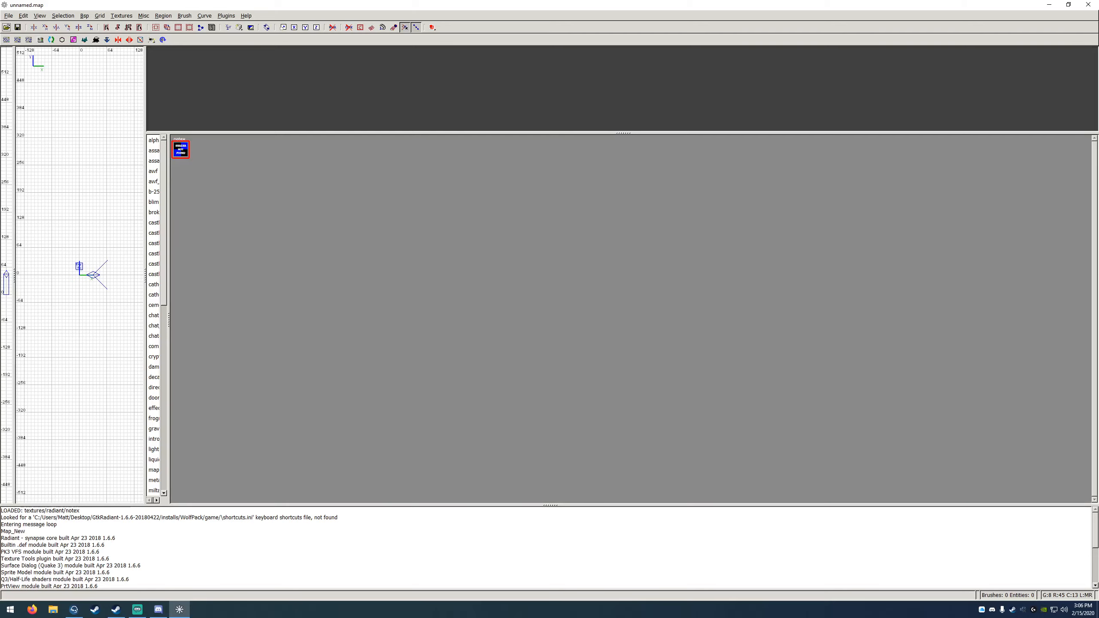
key(super)
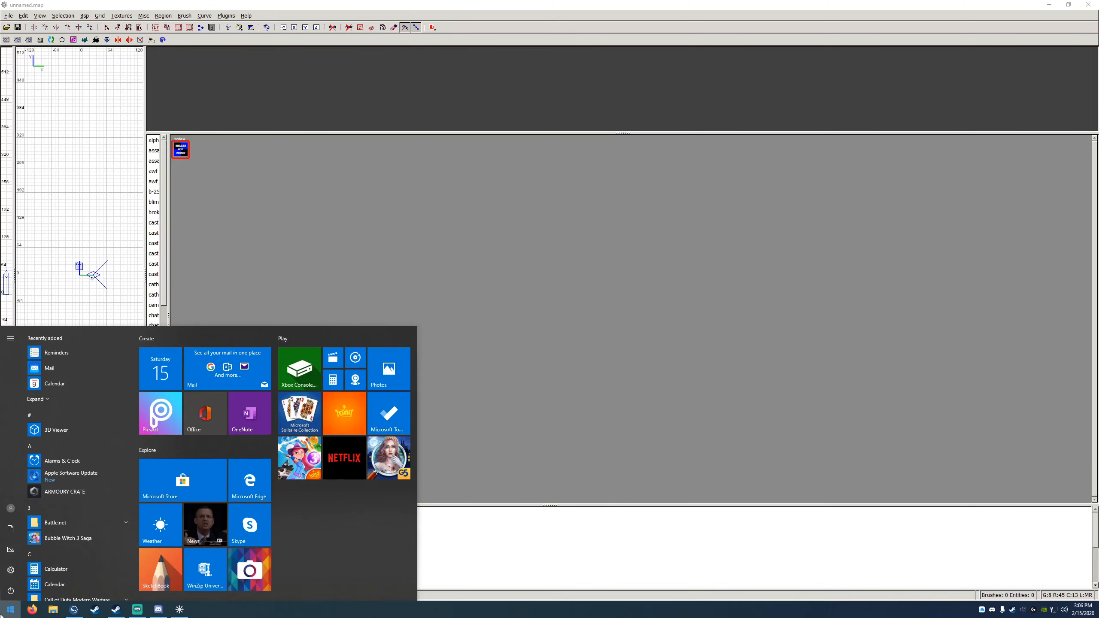
click(52, 610)
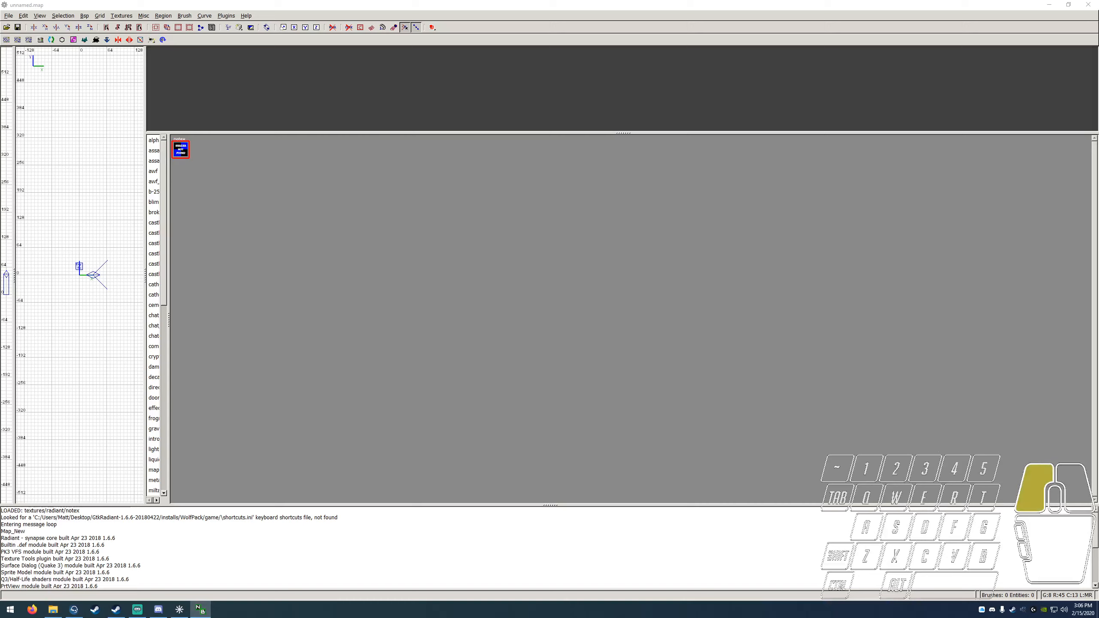
click(661, 2)
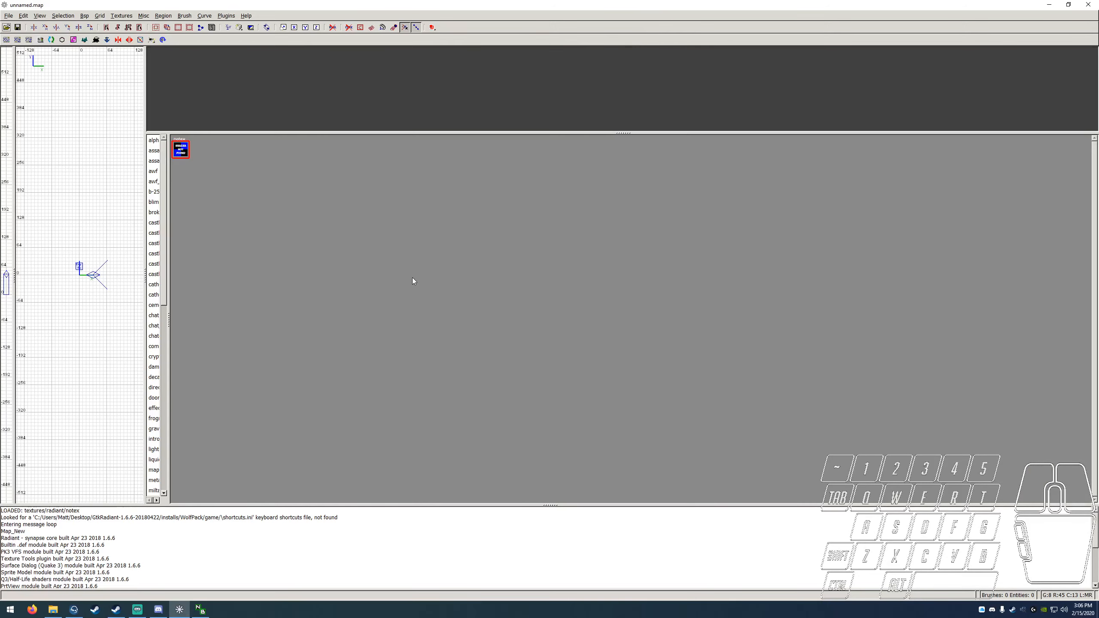
click(448, 326)
key(Down)
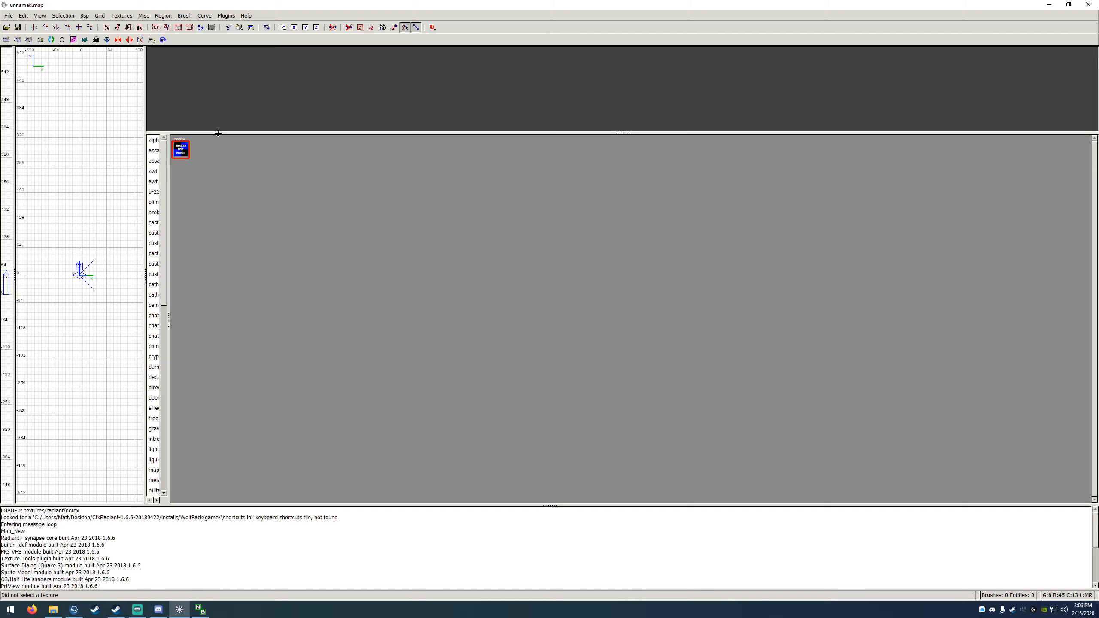
Step: Adjust the sizes of the grid, camera, texture and console panes by moving the dividers between them
drag(218, 133, 277, 374)
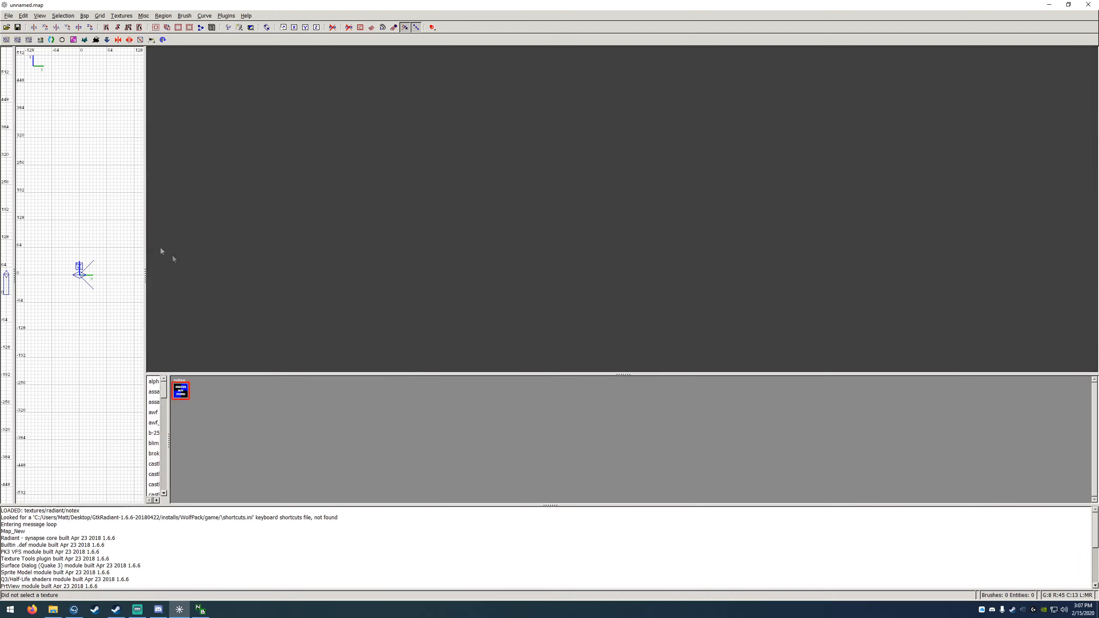
drag(144, 237, 167, 237)
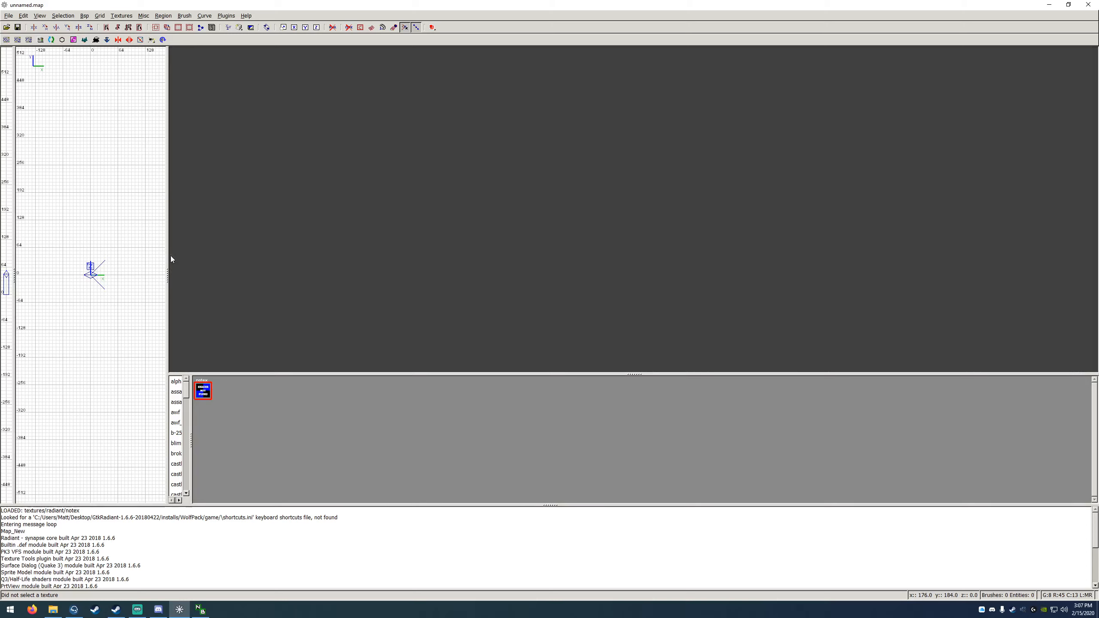
drag(220, 572, 148, 575)
drag(202, 505, 223, 435)
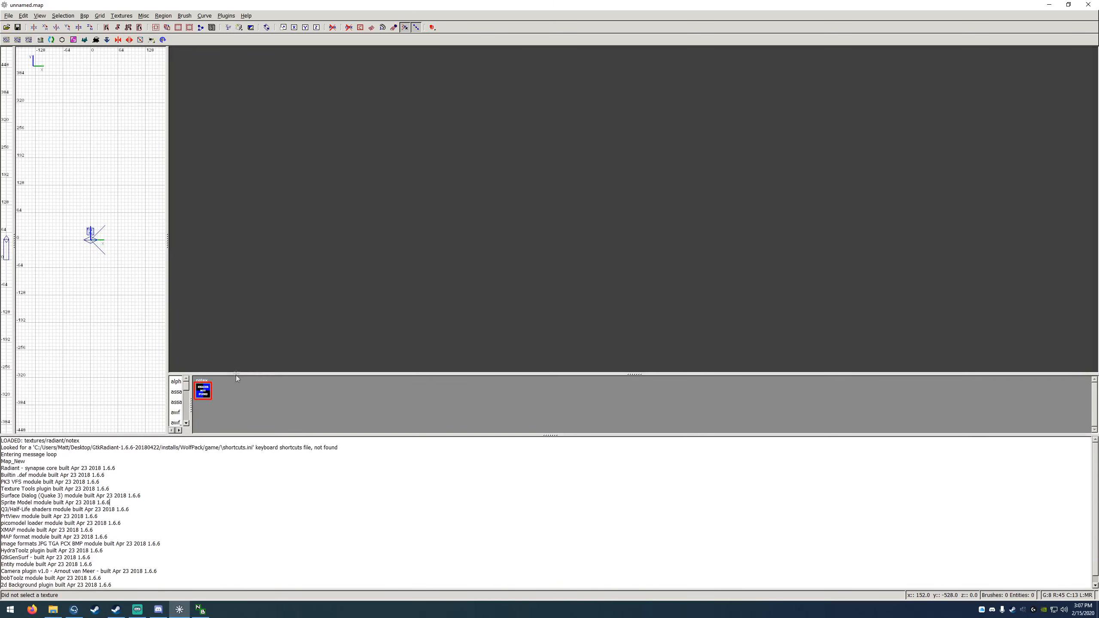
drag(237, 374, 261, 129)
drag(261, 435, 259, 233)
drag(123, 399, 5, 259)
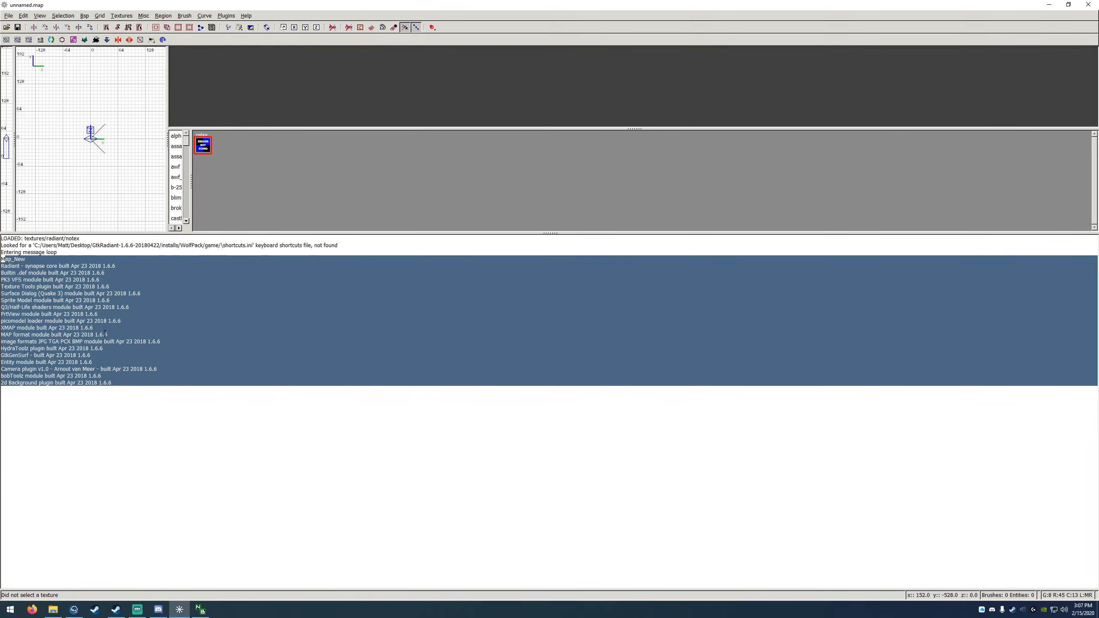
drag(121, 392, 44, 238)
drag(228, 233, 234, 449)
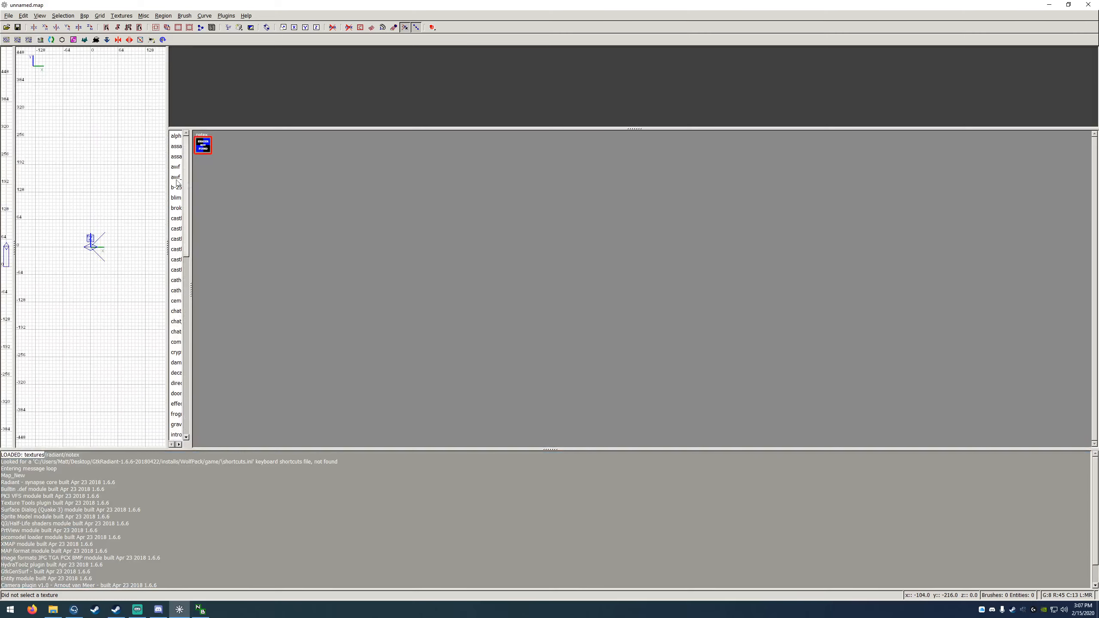
click(92, 177)
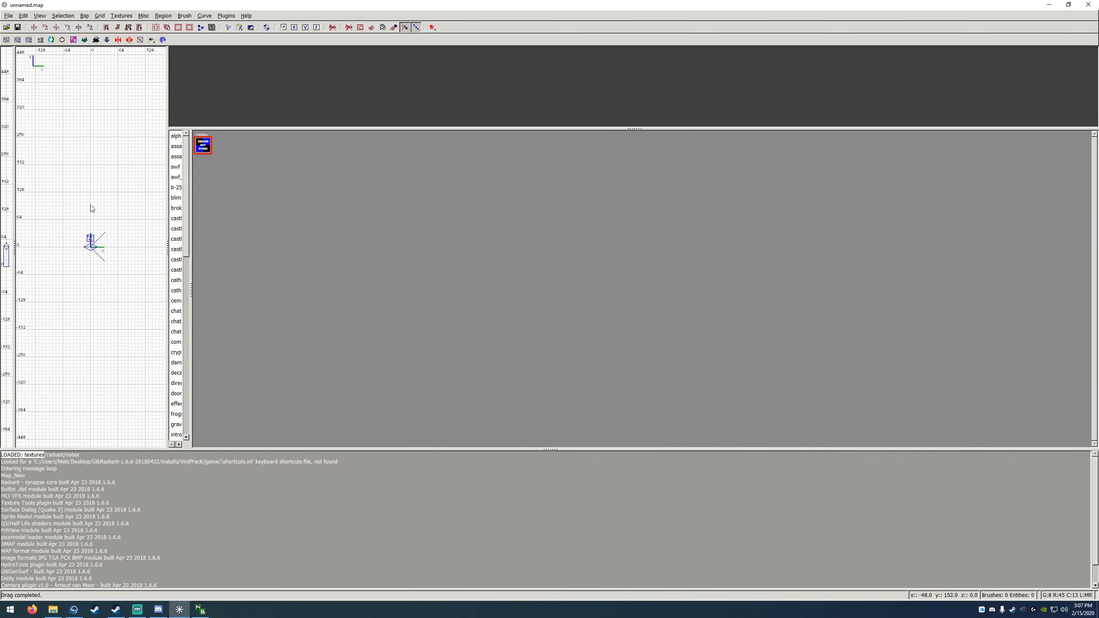
right_drag(103, 259, 136, 202)
drag(264, 128, 264, 280)
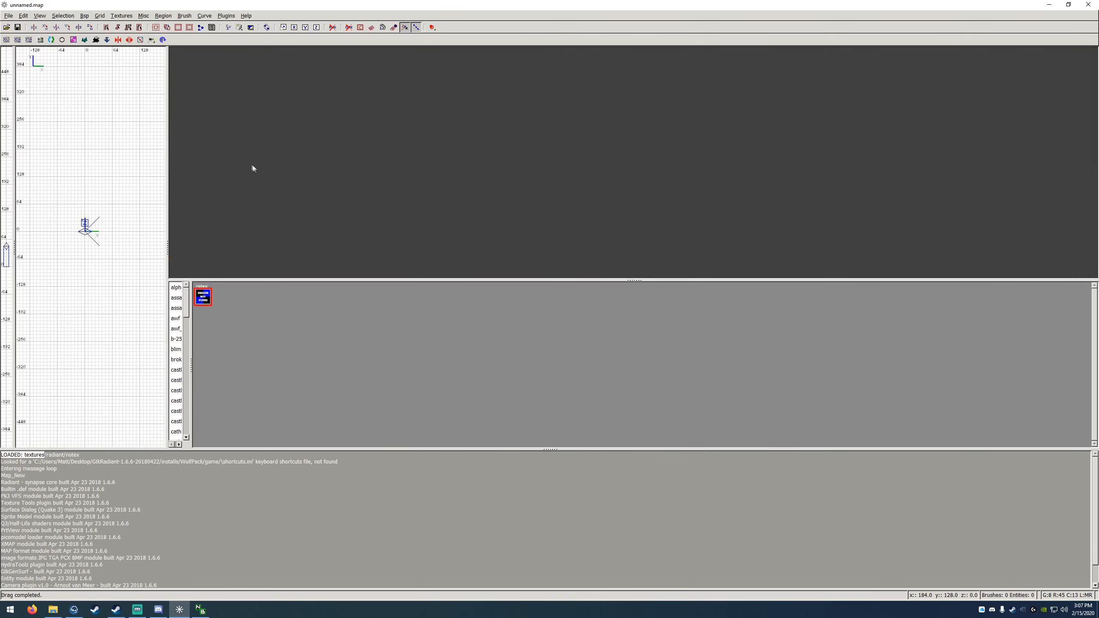
Step: Set the interface layout to the third option in the preferences, and restart Radiant to apply it
click(27, 17)
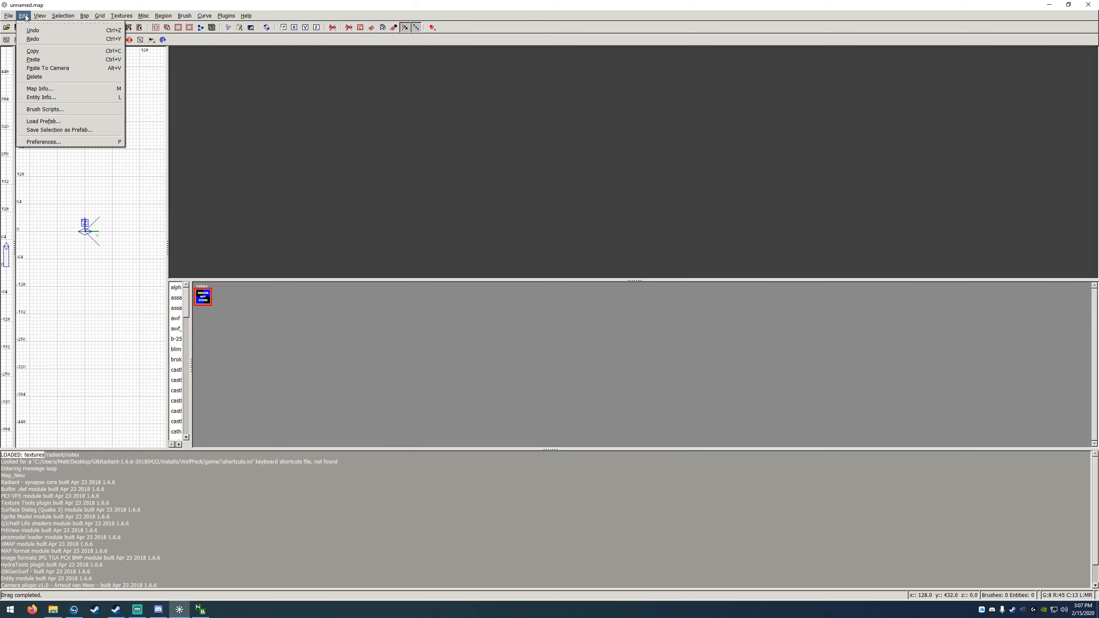
click(43, 142)
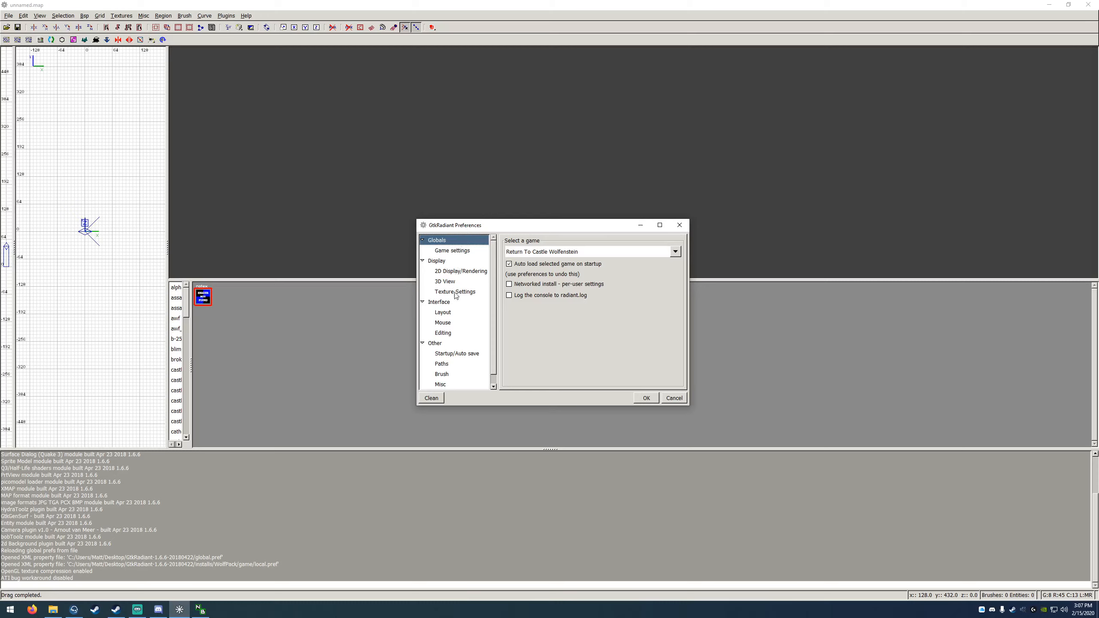
click(448, 304)
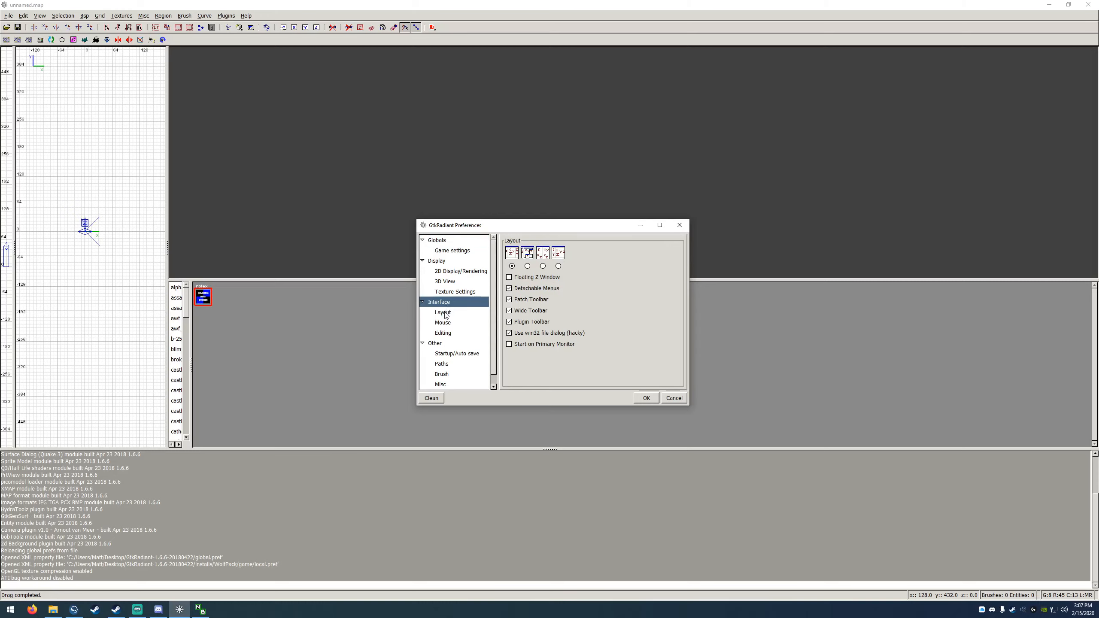
click(446, 312)
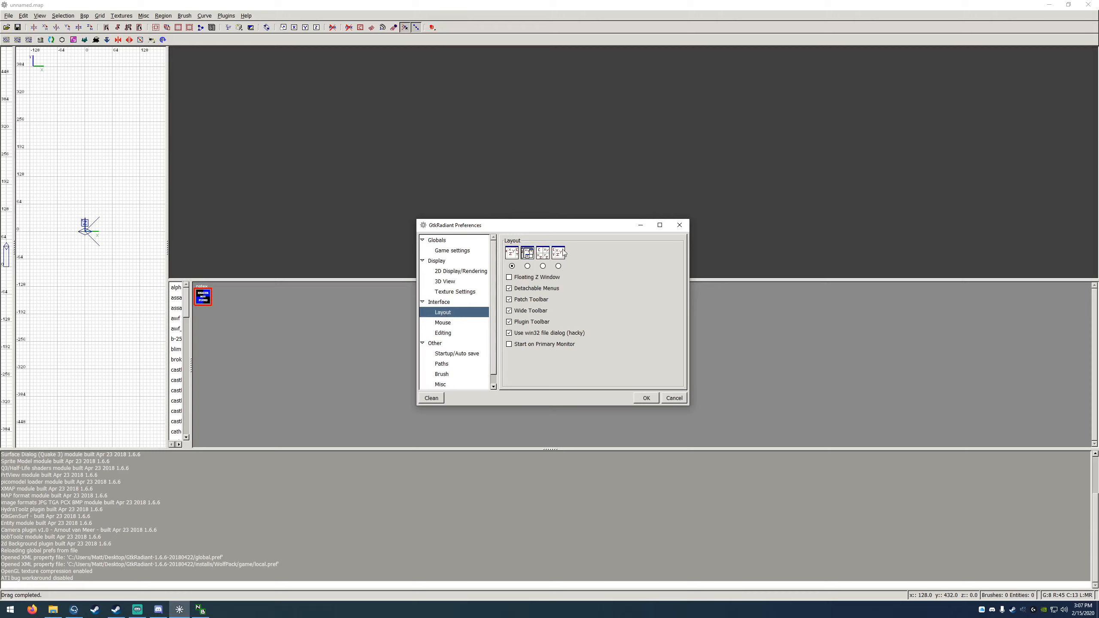
click(543, 266)
click(647, 398)
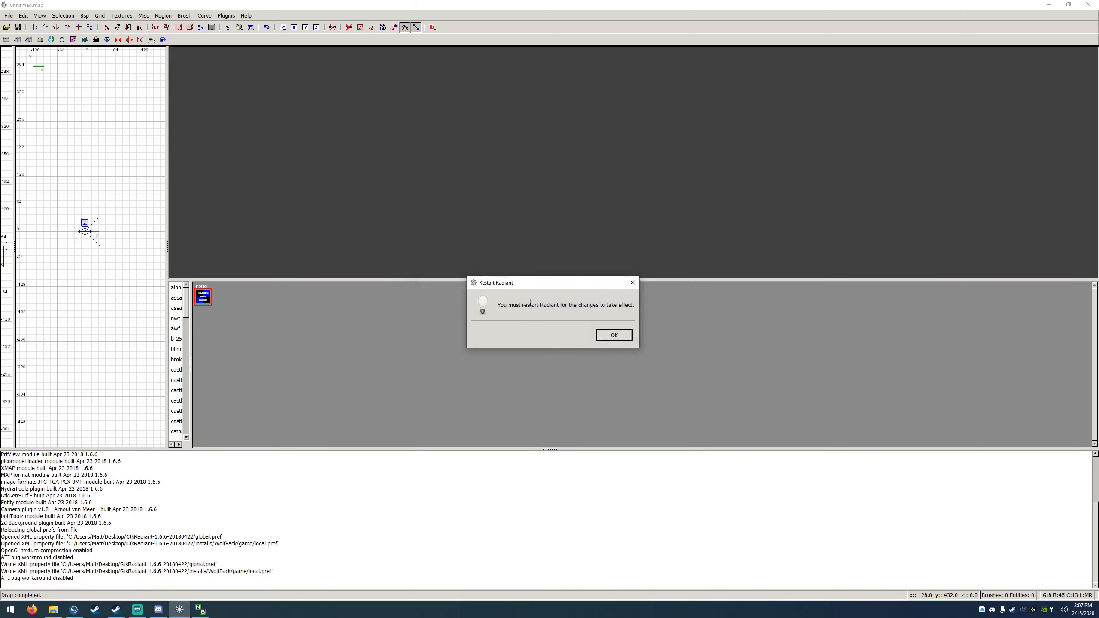
click(614, 336)
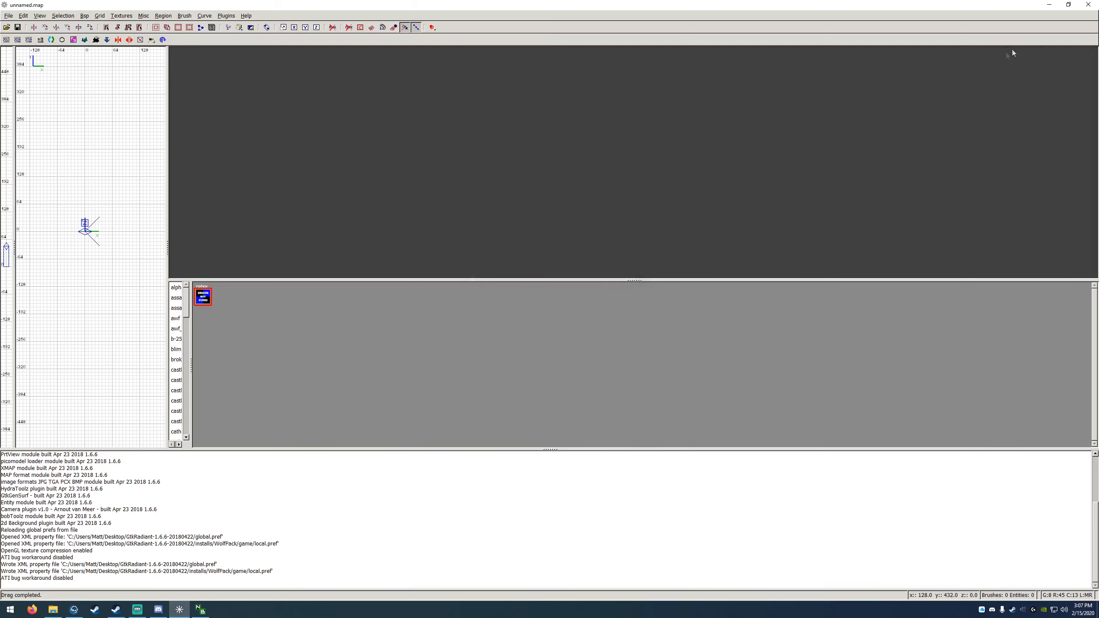
click(1090, 4)
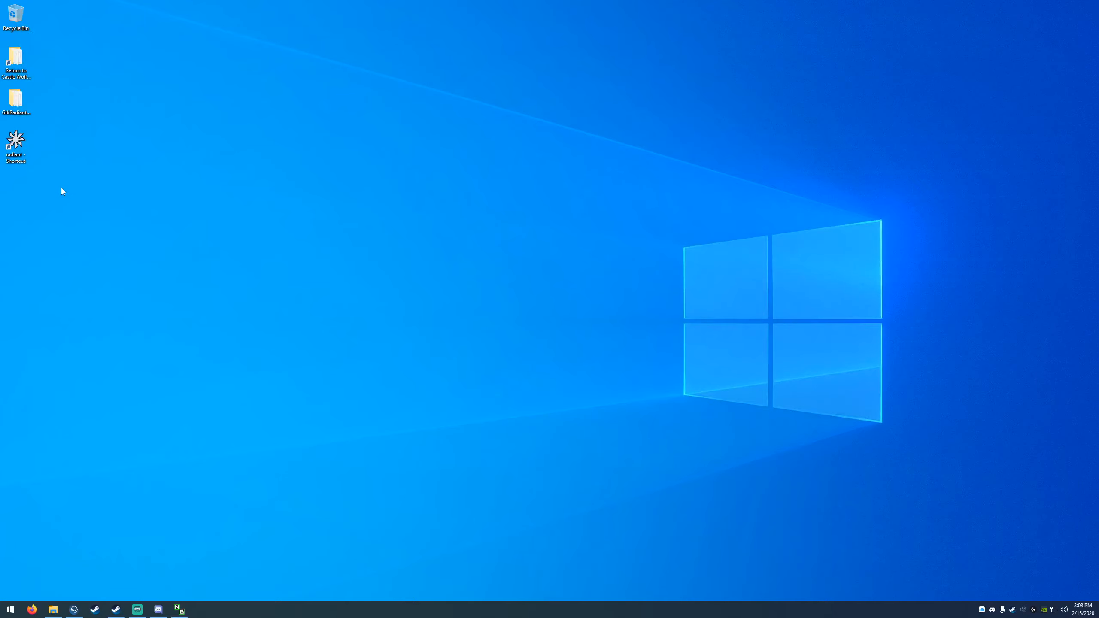
double_click(18, 143)
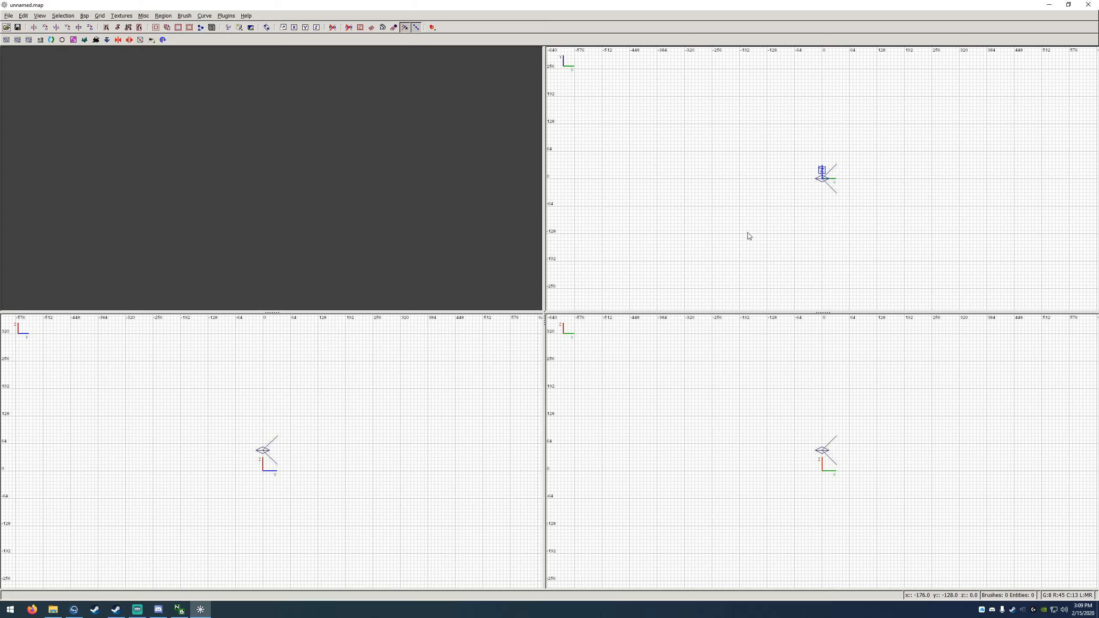
Step: Draw a 128 by 128 unit brush, 8 units thick, in the XY view, starting from the corner at x 192, y 256
key(Up)
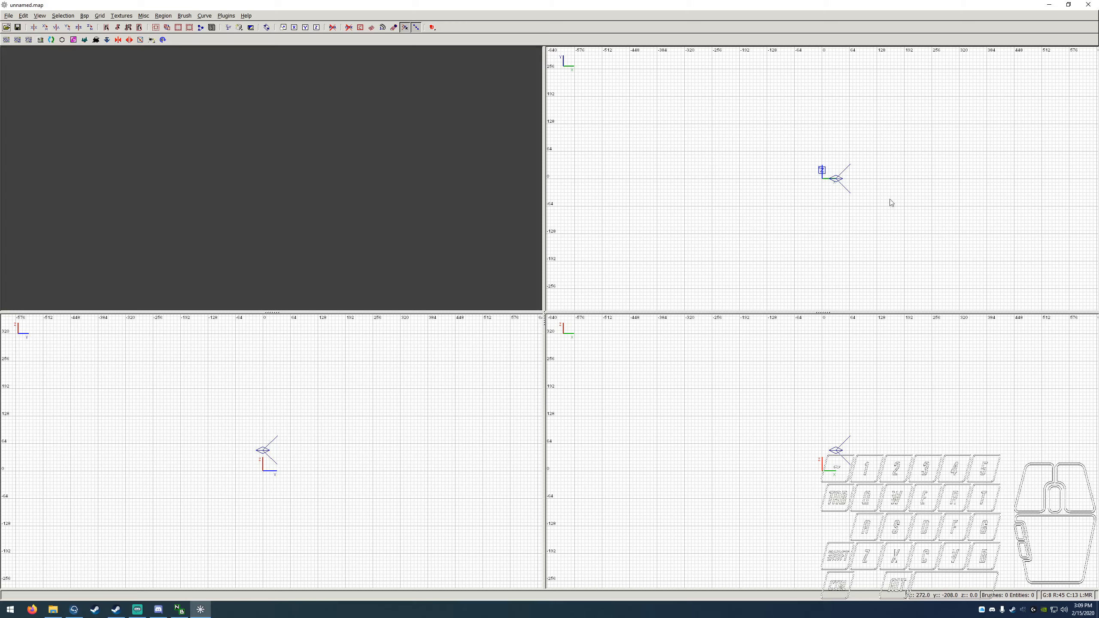
right_click(867, 170)
mouse_move(867, 169)
right_down()
mouse_move(837, 152)
mouse_move(769, 152)
mouse_move(683, 166)
mouse_move(648, 203)
mouse_move(1011, 204)
mouse_move(1075, 125)
mouse_move(974, 71)
mouse_move(925, 157)
mouse_move(867, 170)
right_up()
mouse_move(863, 407)
right_down()
mouse_move(851, 379)
mouse_move(754, 354)
mouse_move(754, 443)
mouse_move(853, 391)
mouse_move(878, 416)
right_up()
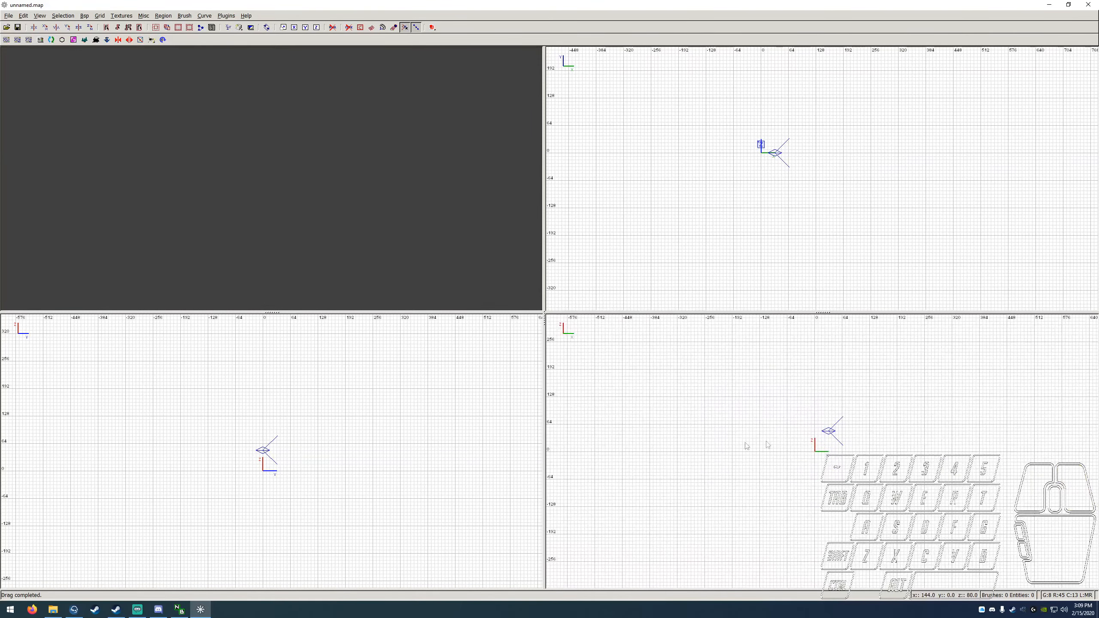
mouse_move(263, 429)
right_down()
mouse_move(318, 429)
mouse_move(407, 373)
mouse_move(247, 347)
mouse_move(239, 427)
mouse_move(268, 432)
right_up()
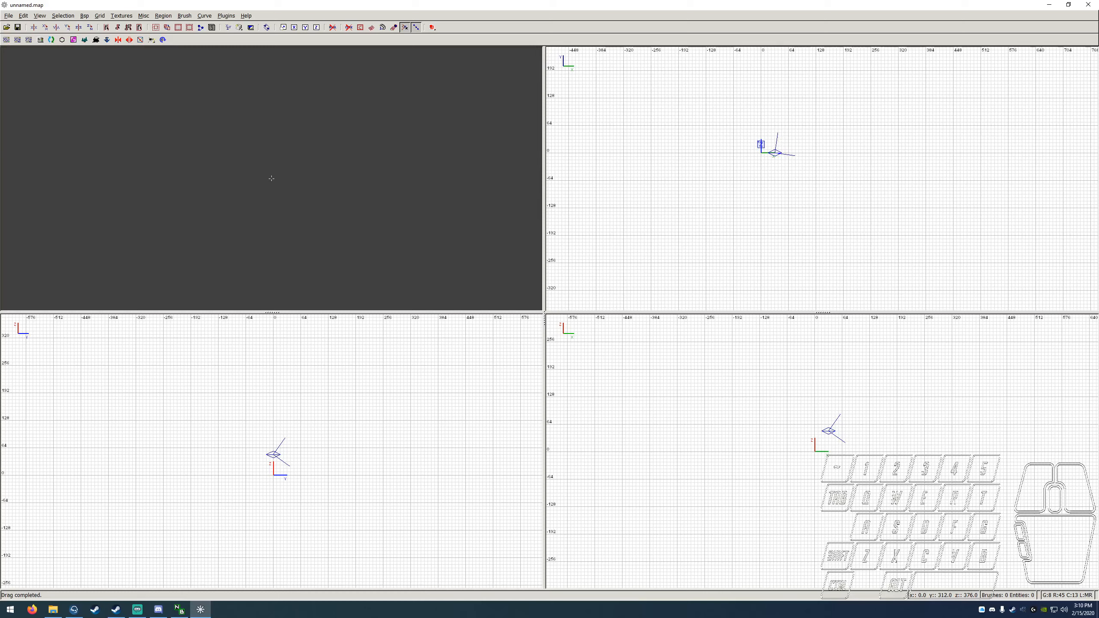
right_click(272, 178)
right_drag(865, 113, 755, 193)
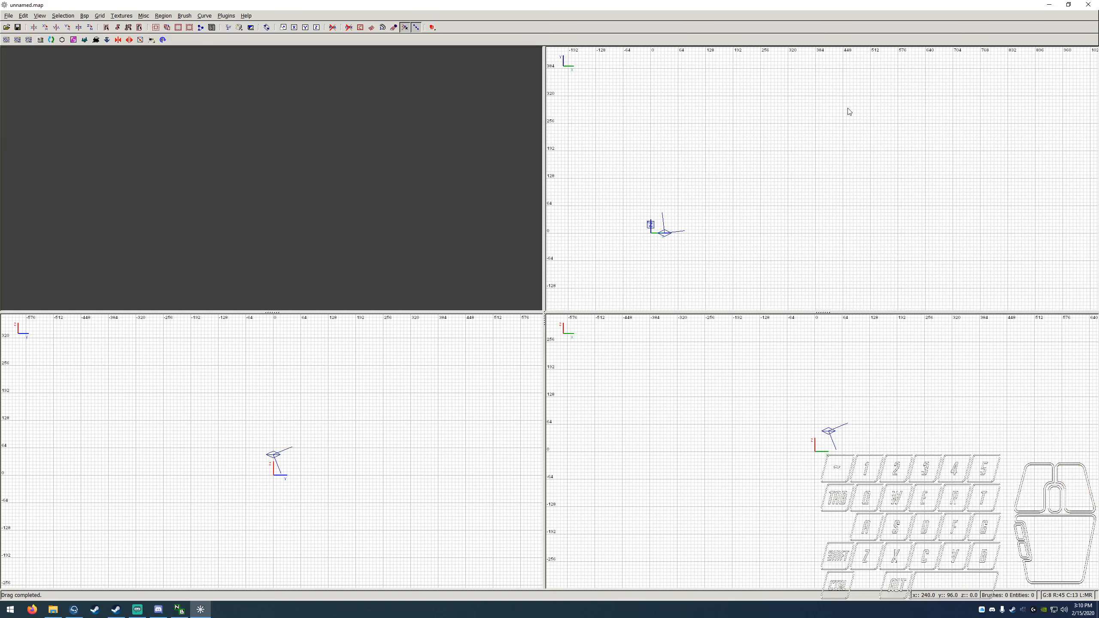
click(734, 124)
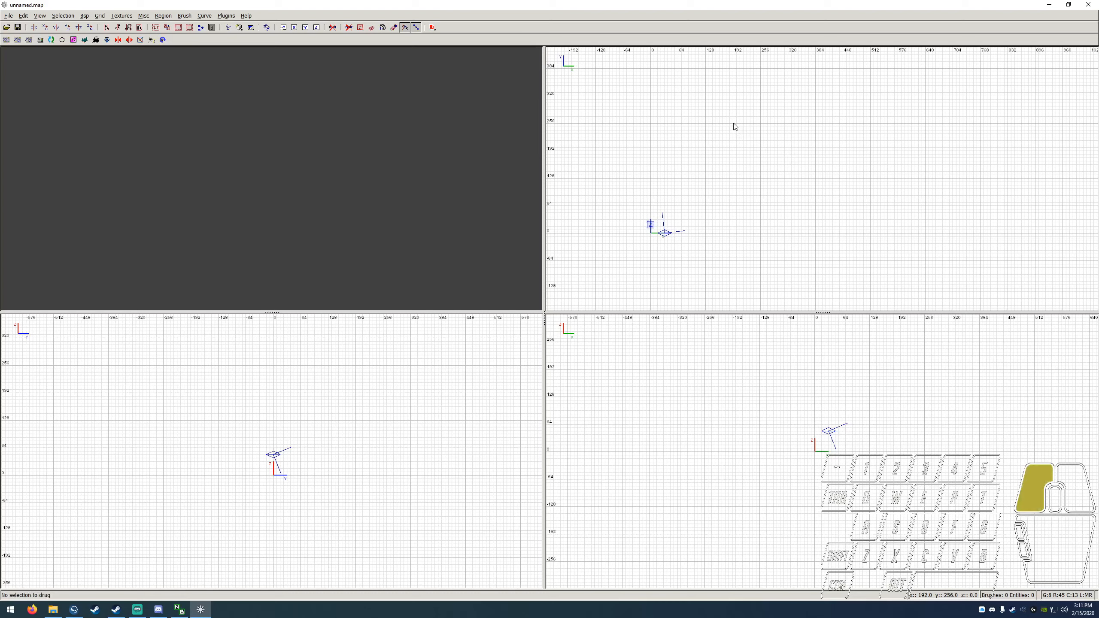
drag(733, 124, 788, 178)
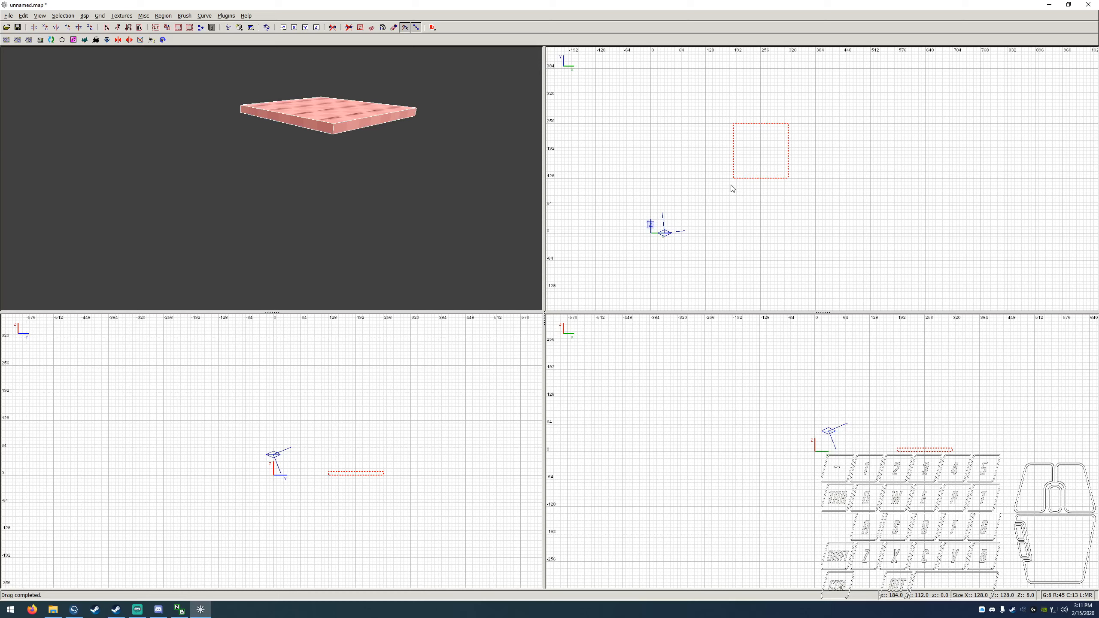
Step: Practise deselecting and reselecting the brush in both the camera view and the XY view
key(Escape)
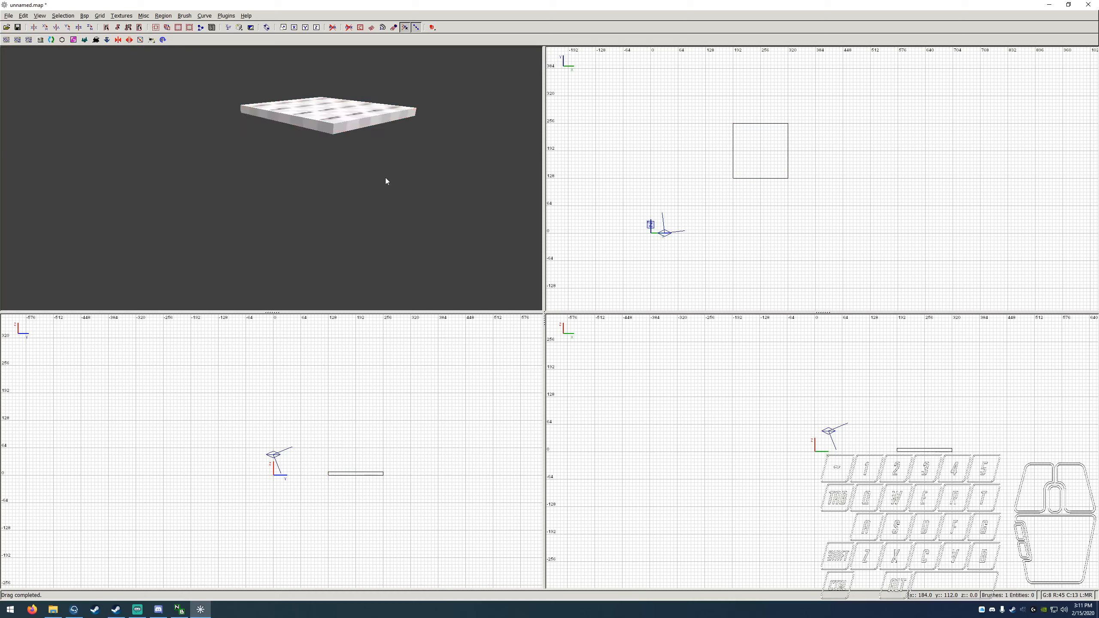
shift+click(348, 126)
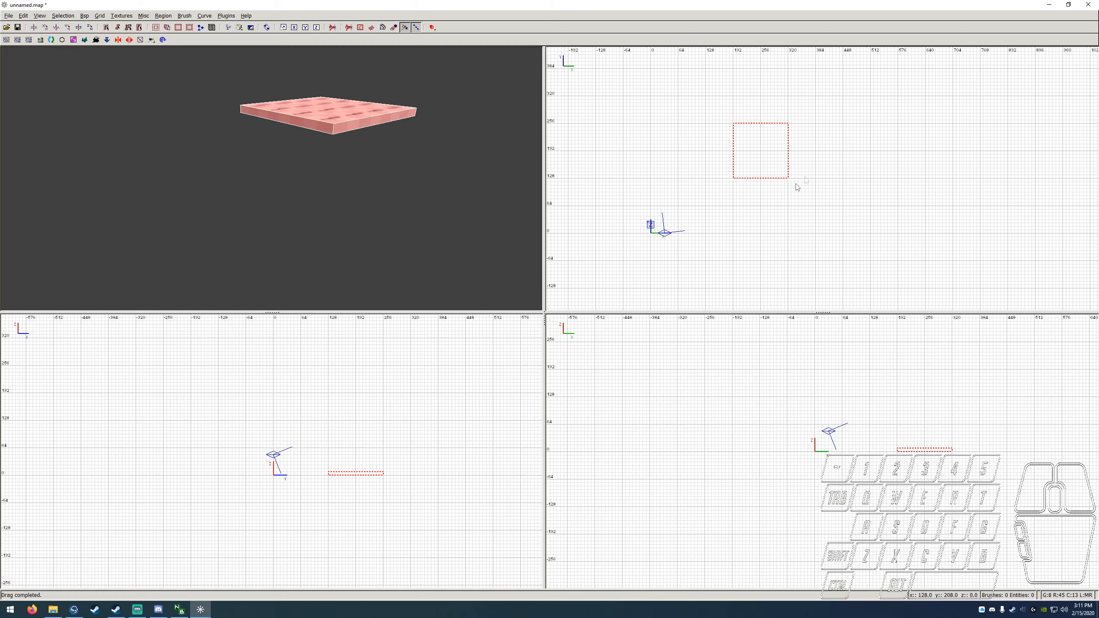
shift+click(770, 158)
shift+click(770, 158)
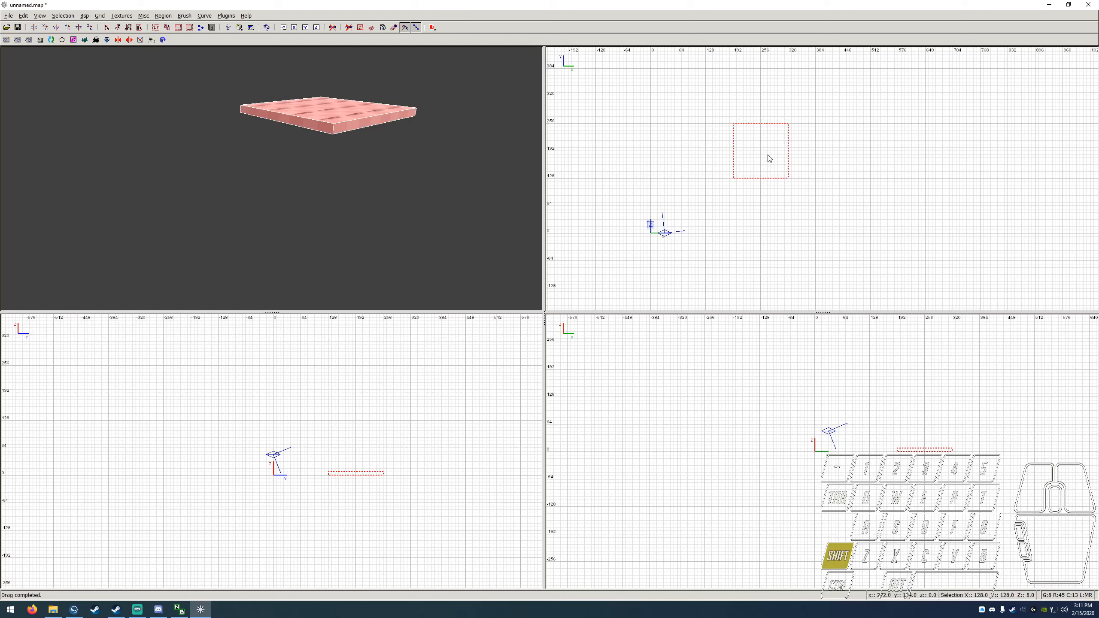
shift+click(769, 158)
shift+click(769, 158)
shift+click(769, 159)
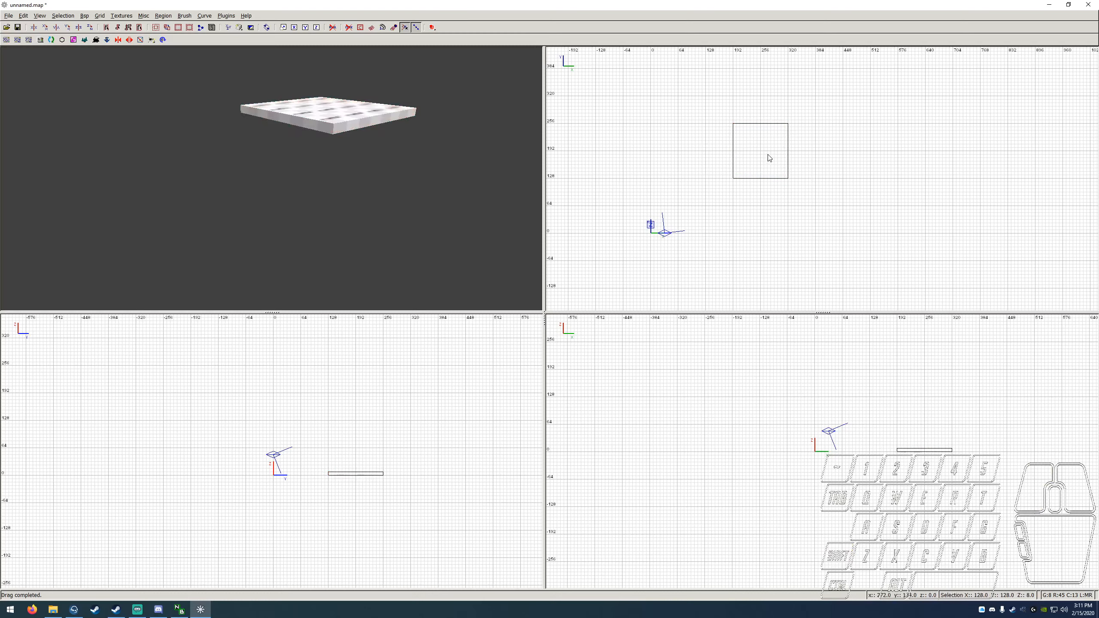
shift+click(334, 118)
shift+click(335, 118)
key(shift)
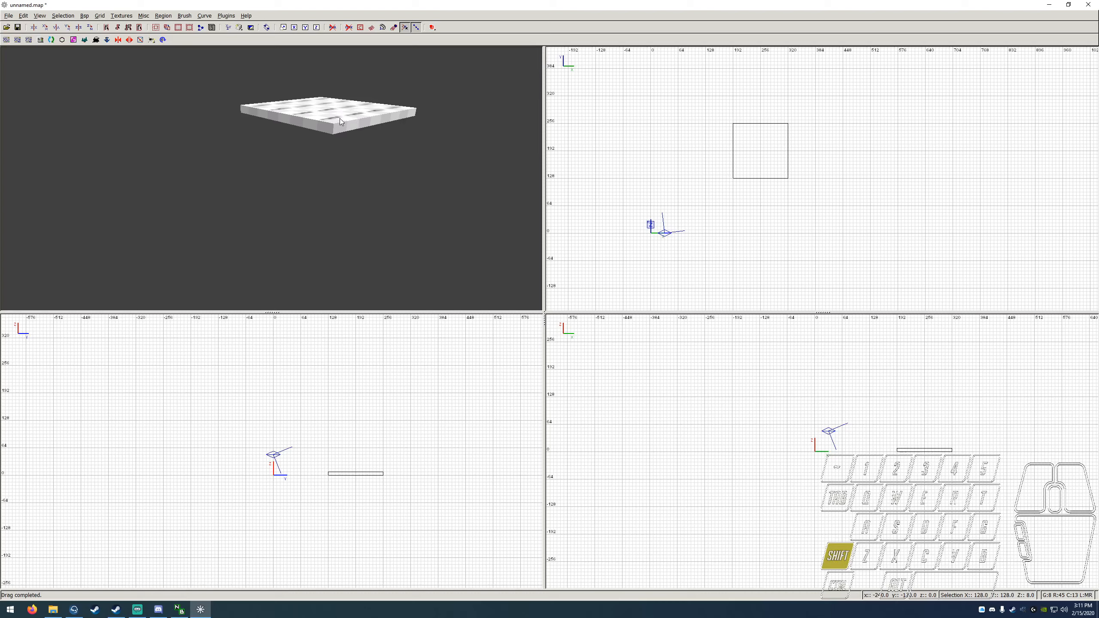
shift+click(340, 118)
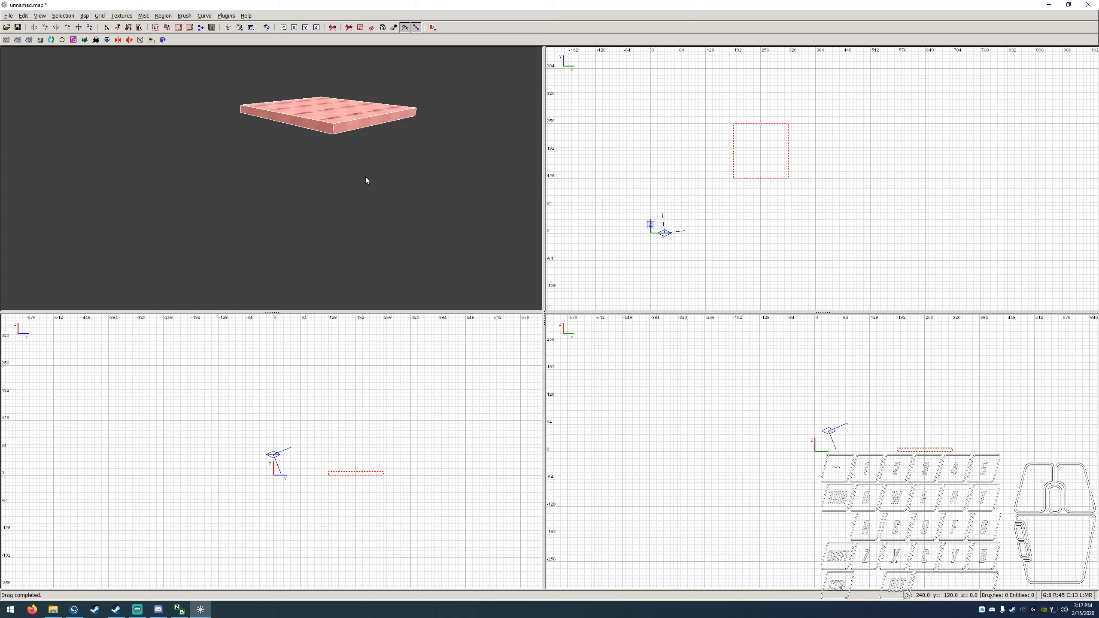
key(Escape)
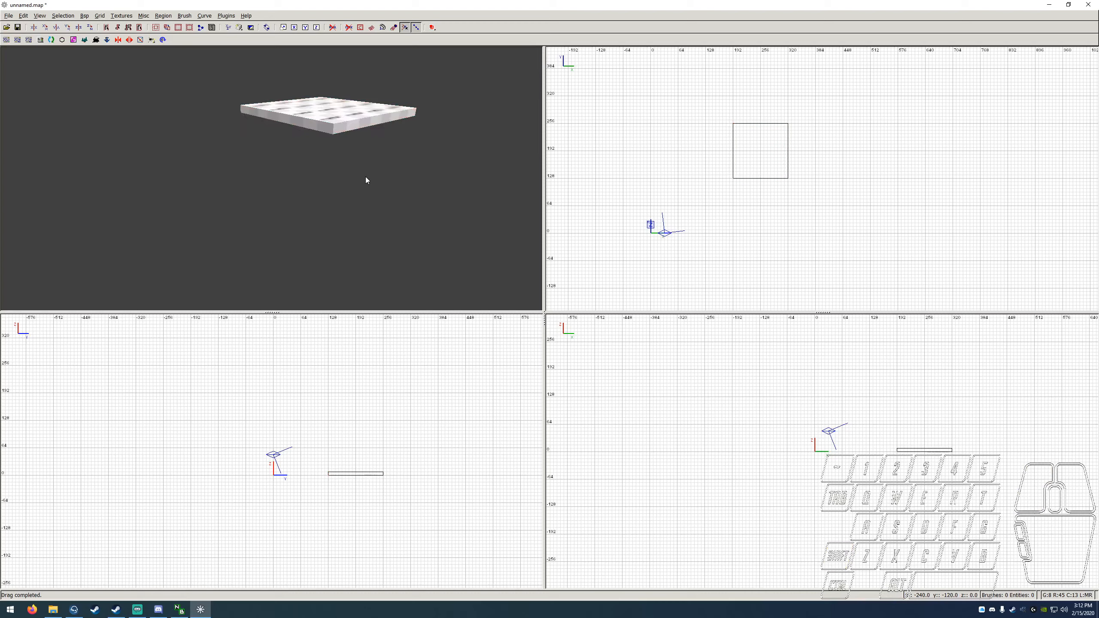
shift+click(349, 126)
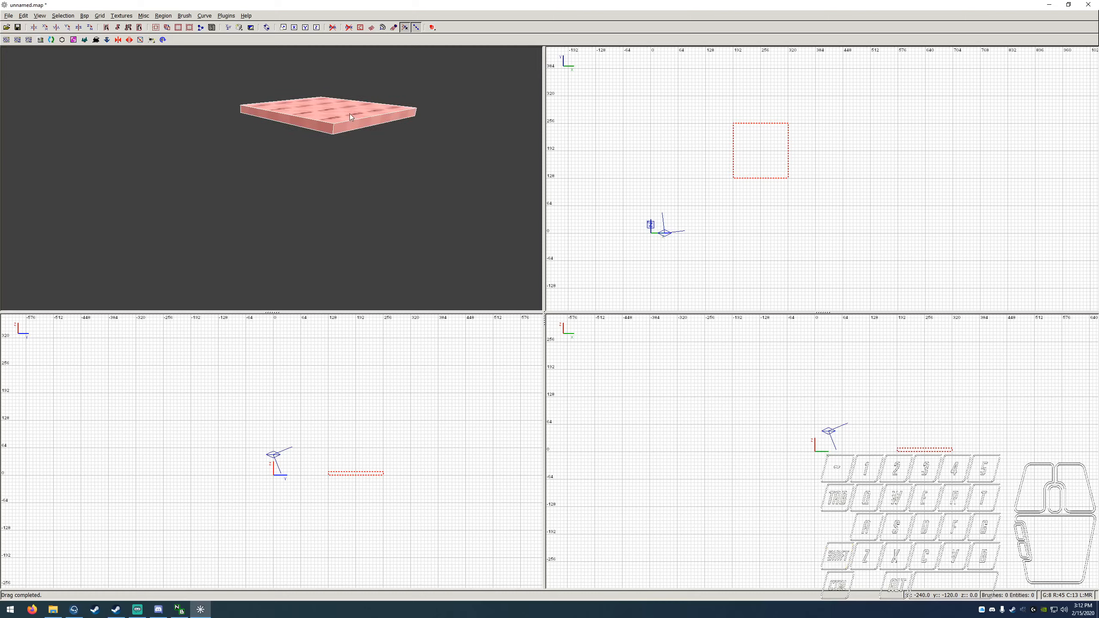
shift+click(349, 118)
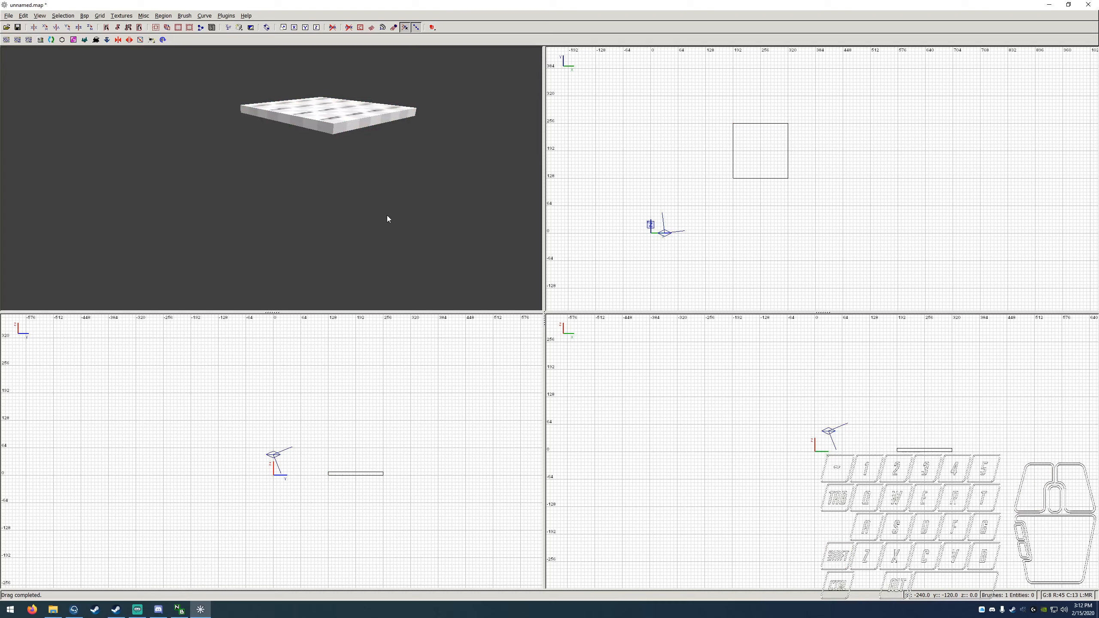
Step: Select the brush and raise its top face in the YZ view to make it about 128 units tall
shift+click(341, 118)
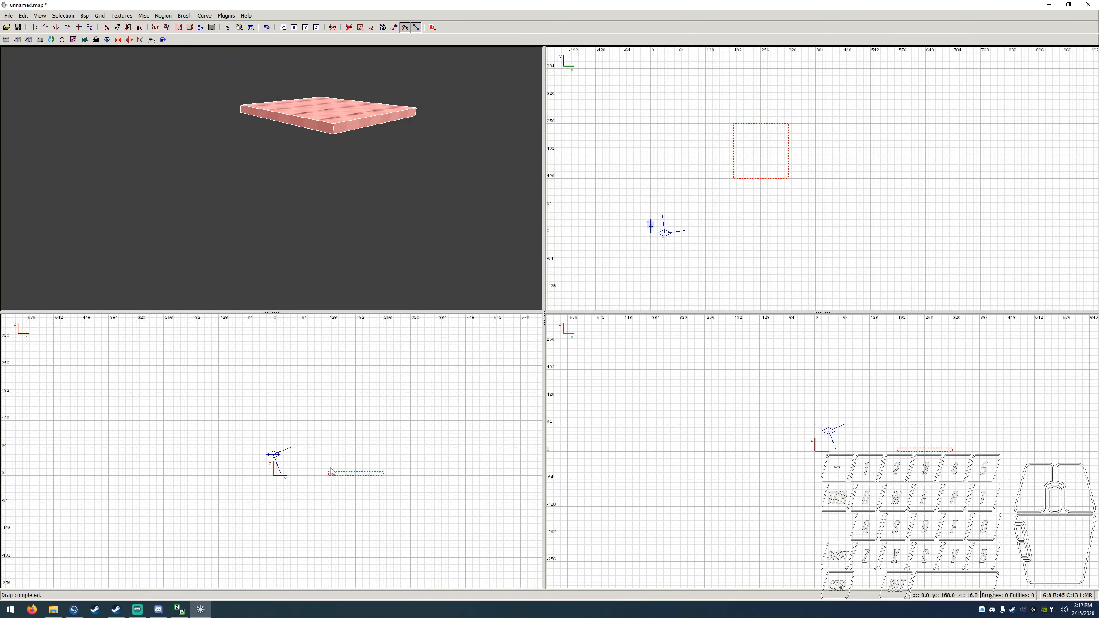
click(358, 470)
click(358, 470)
drag(358, 470, 354, 419)
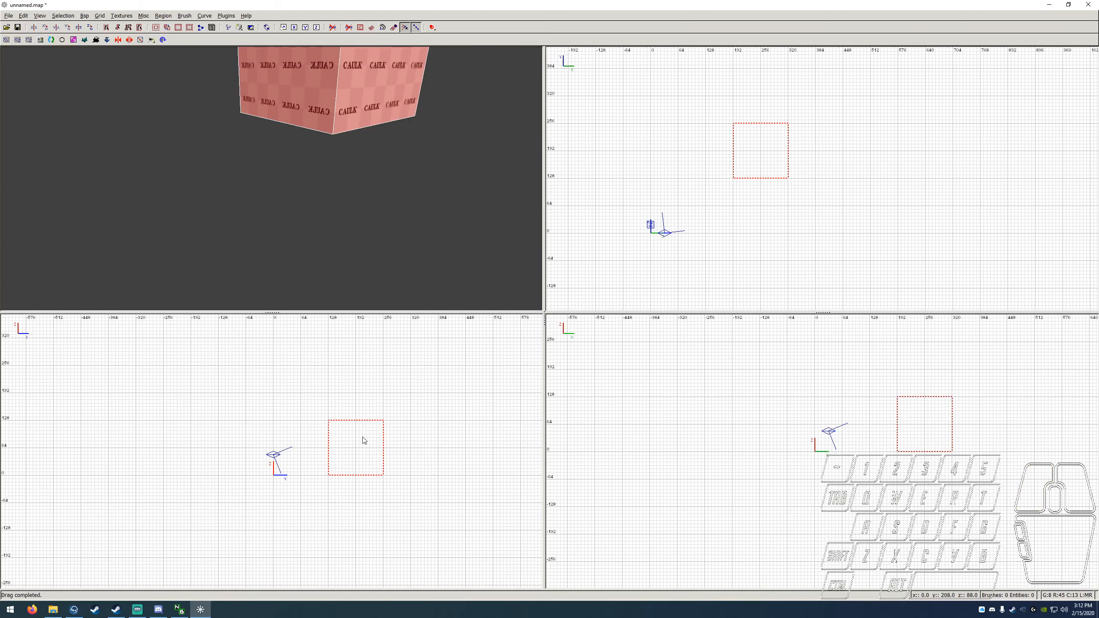
Step: Deselect the brush and fly the camera around it to examine the cube from several distances and sides
key(Escape)
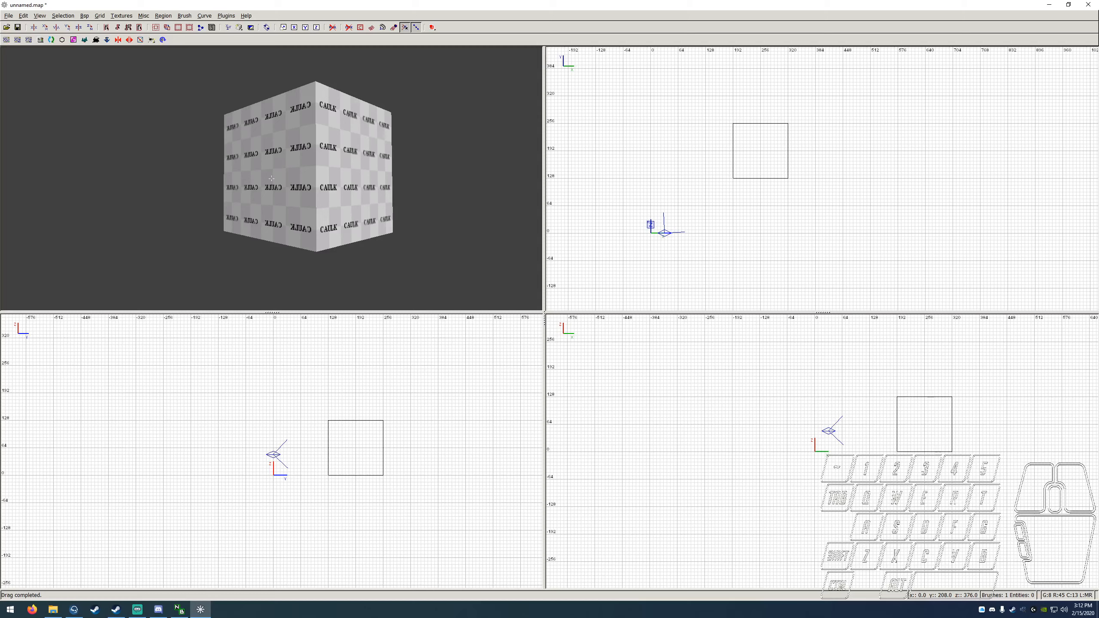
key(s)
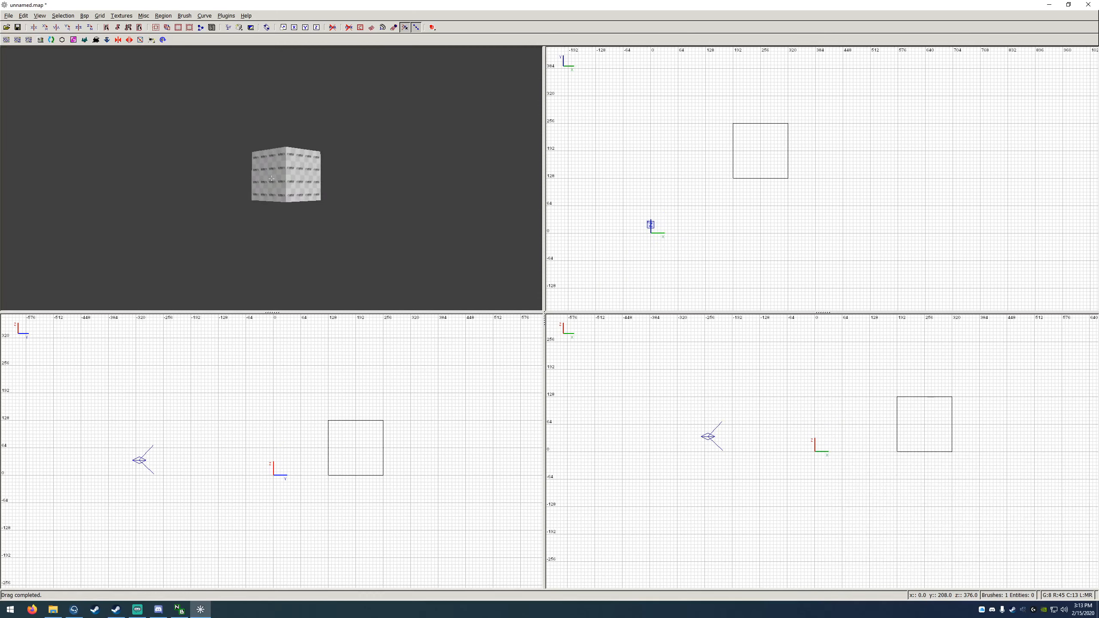
key(w)
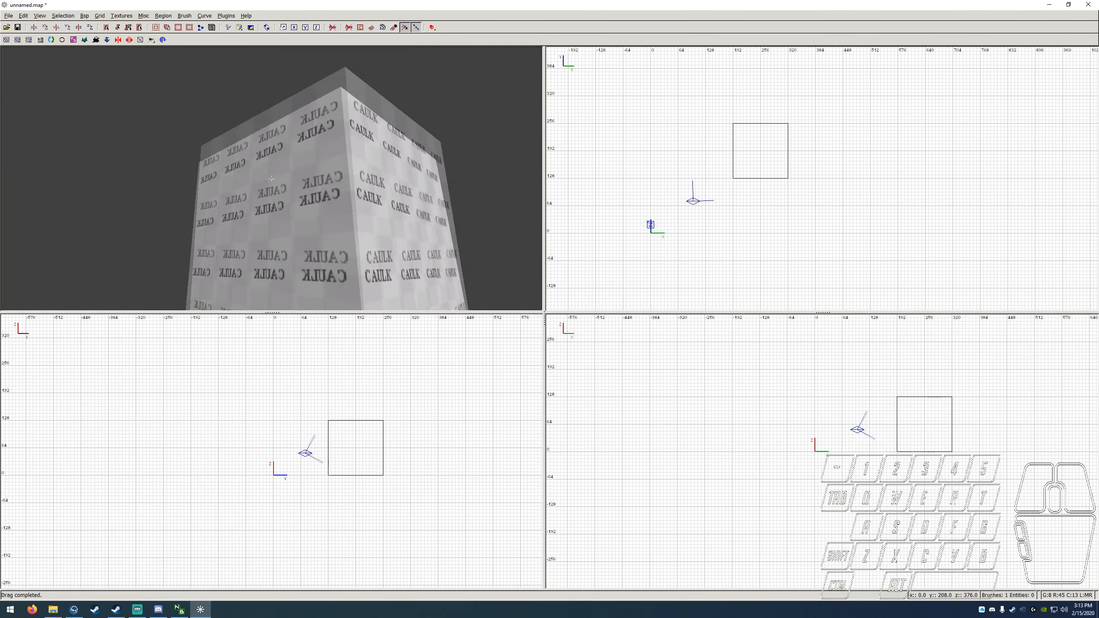
key(s)
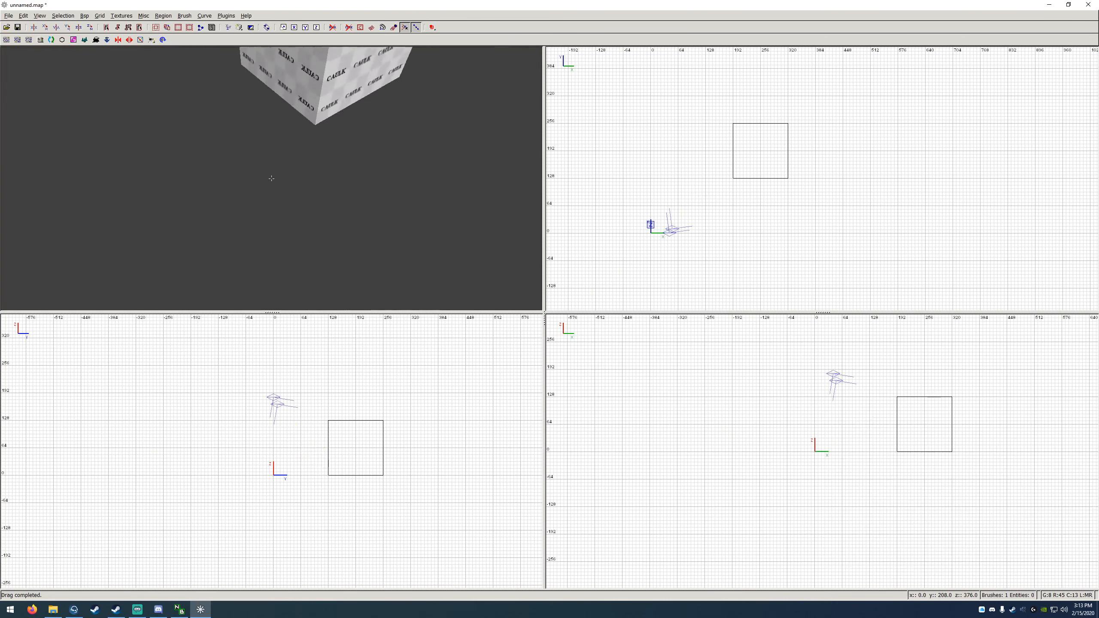
key(a)
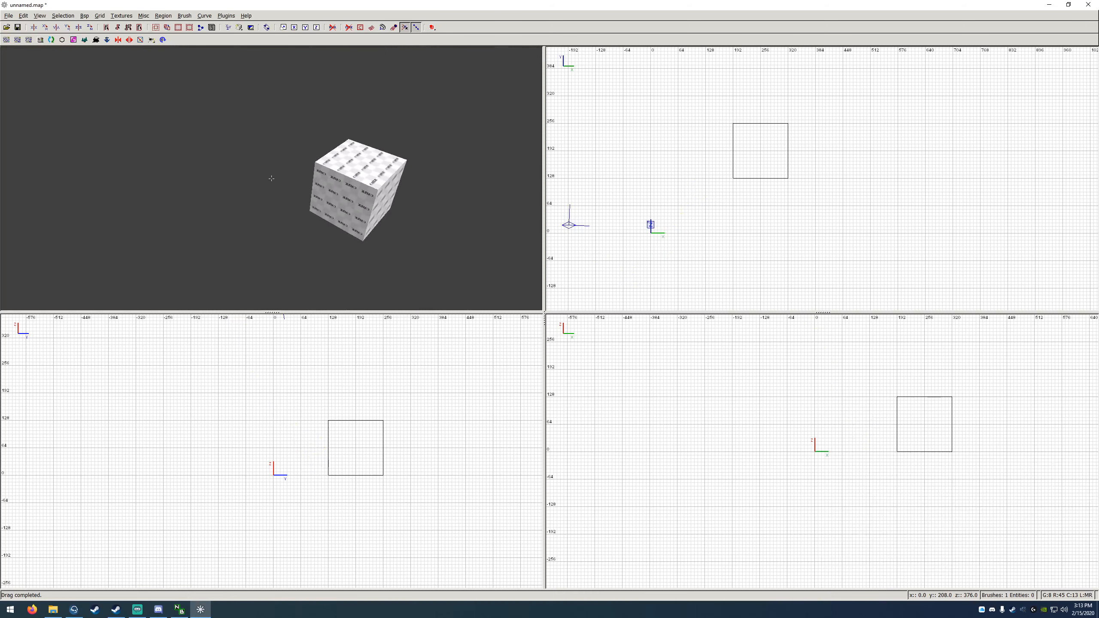
key(d)
key(a)
key(d)
key(a)
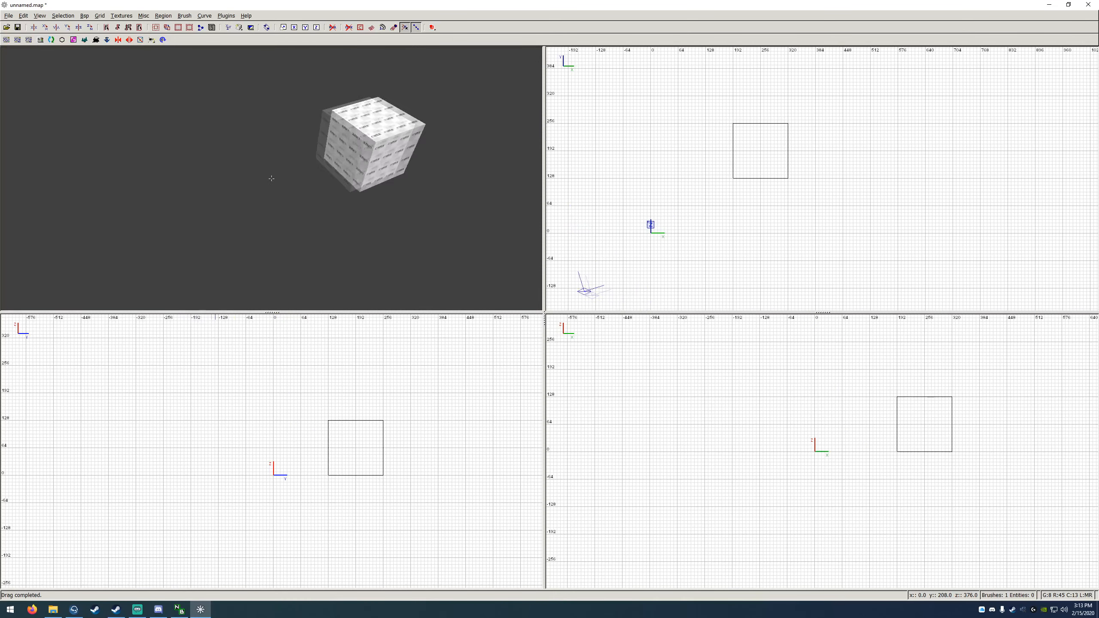
key(w)
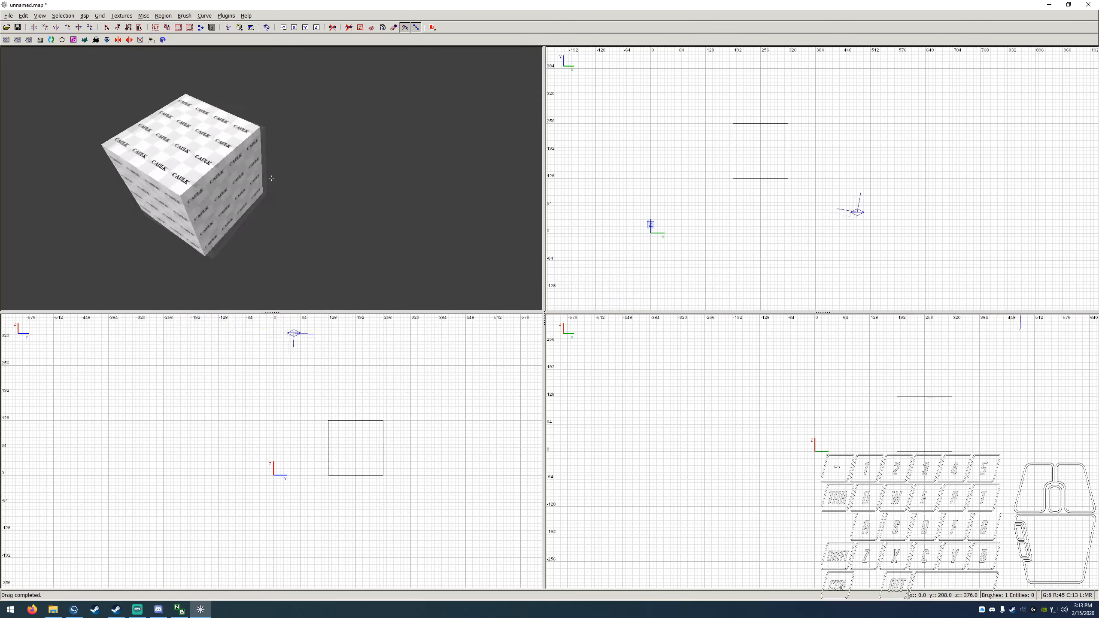
key(a)
key(w)
key(d)
key(s)
key(d)
key(w)
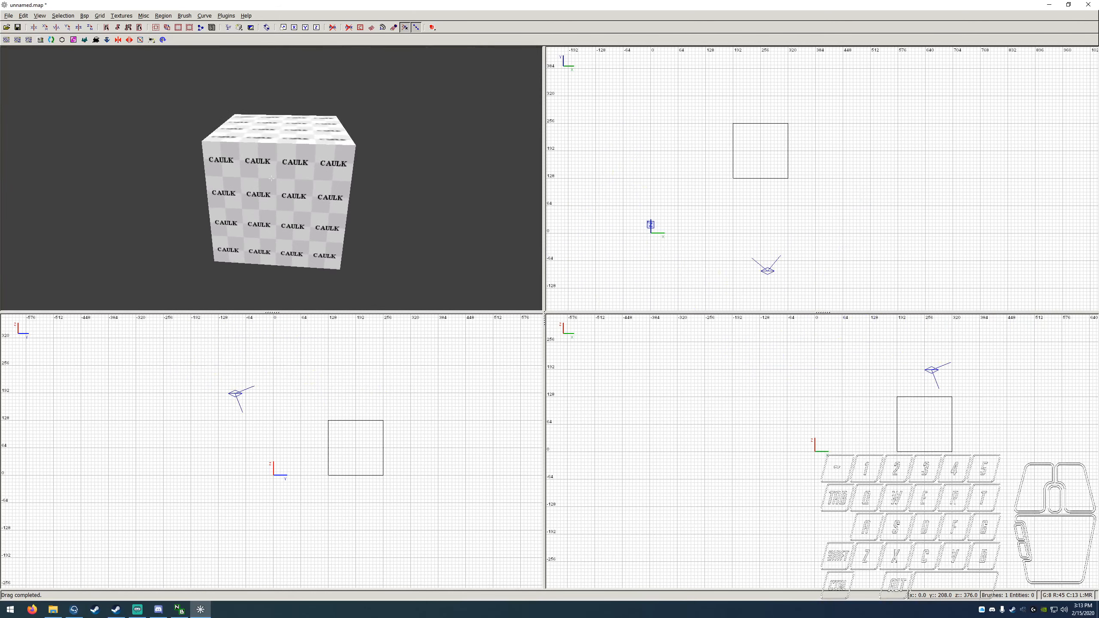
Step: Circle the camera around the cube, moving nearer and farther, to examine its side and top faces
key(Left)
key(Right)
key(Left)
key(Right)
key(Left)
key(Right)
key(Down)
key(Up)
key(Left)
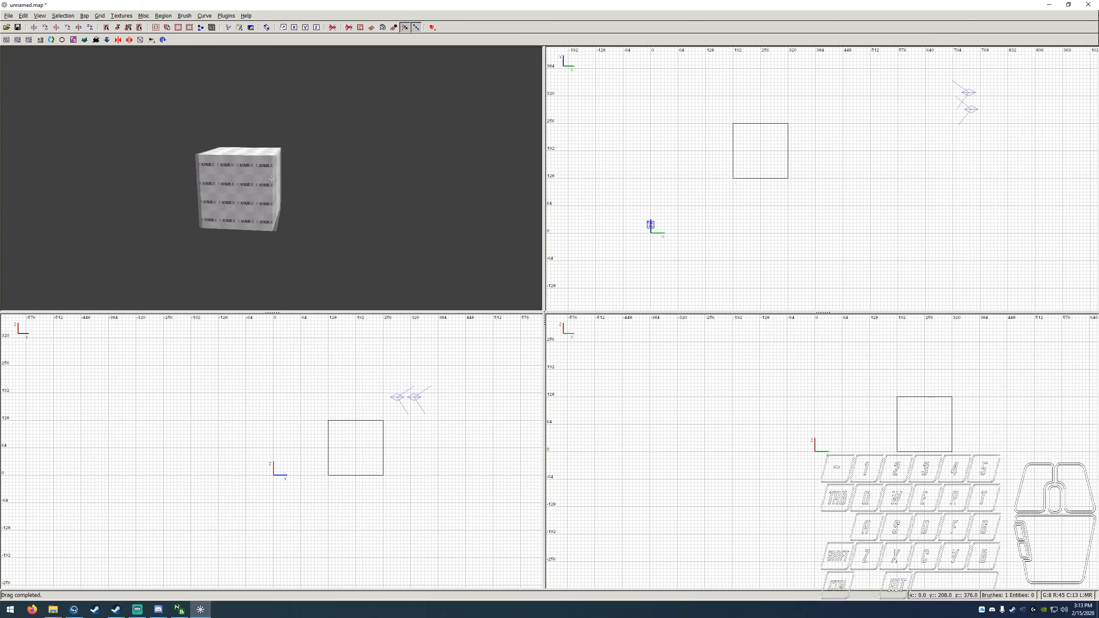
key(Up)
key(Down)
key(Left)
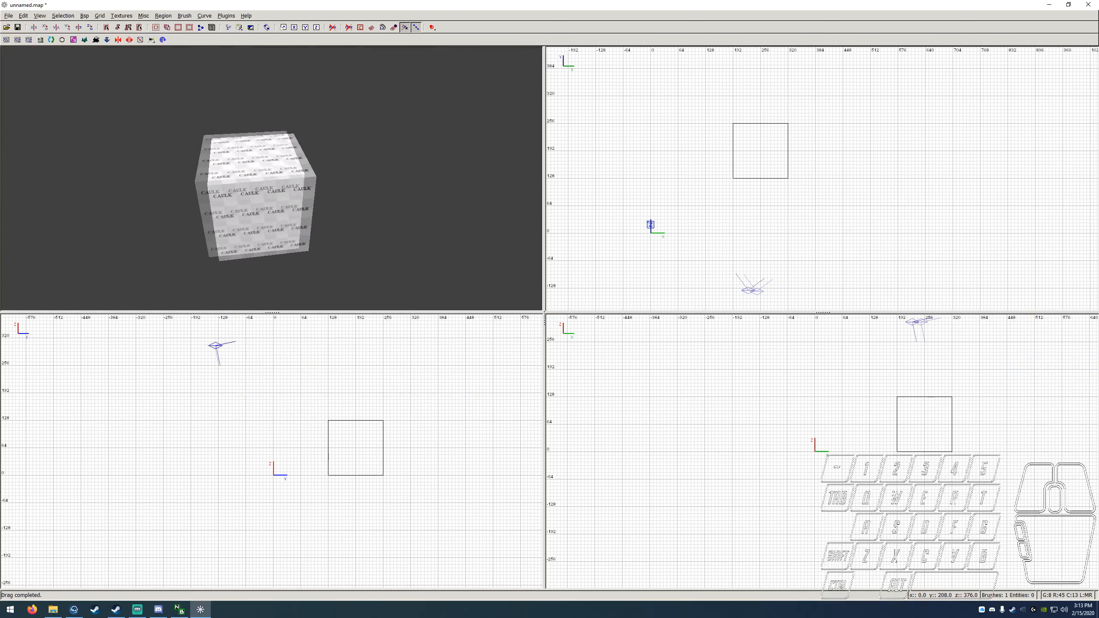
key(Right)
key(Up)
key(Left)
key(Up)
key(Right)
key(Down)
key(Left)
key(Up)
key(Down)
key(Right)
key(Up)
key(Right)
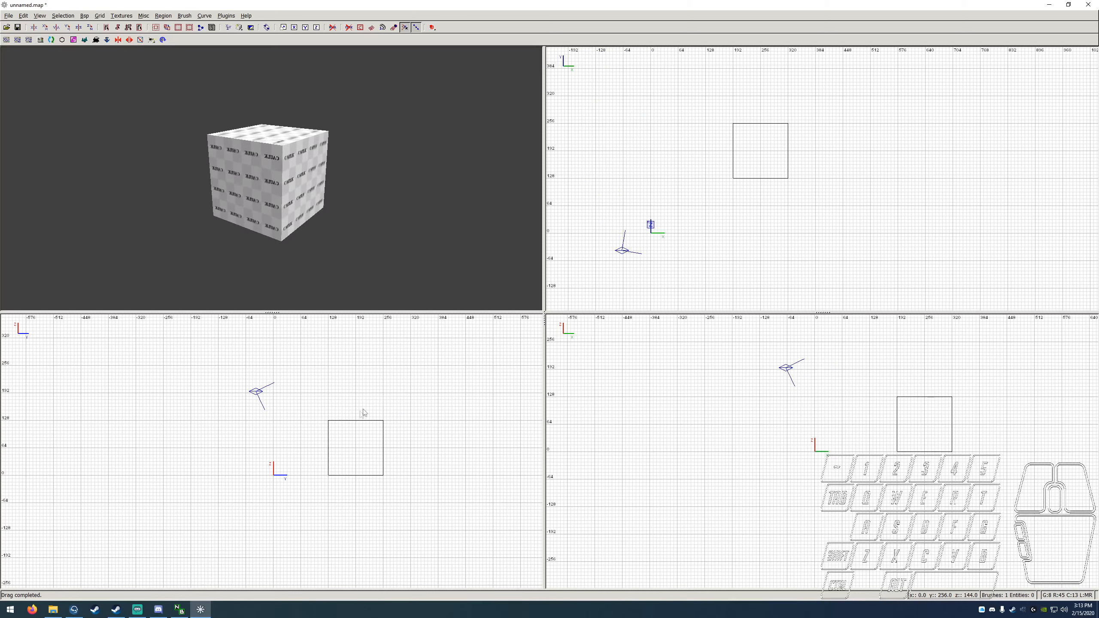
Step: Practise zooming out and in on the brush in the YZ and XZ views
click(423, 435)
scroll(370, 428, down, 4)
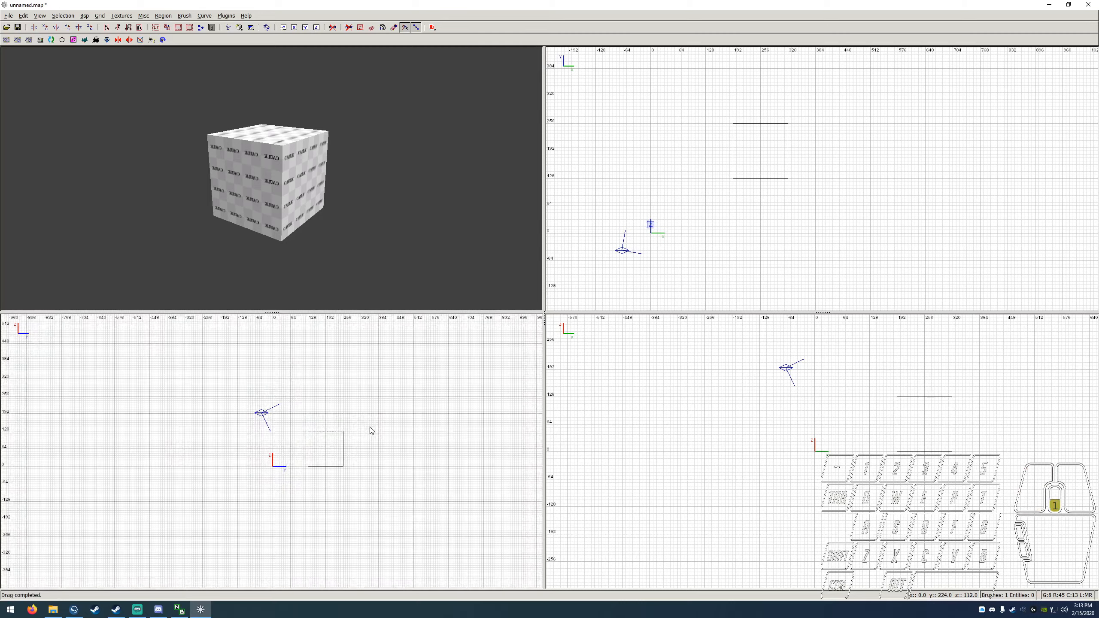
scroll(328, 459, up, 10)
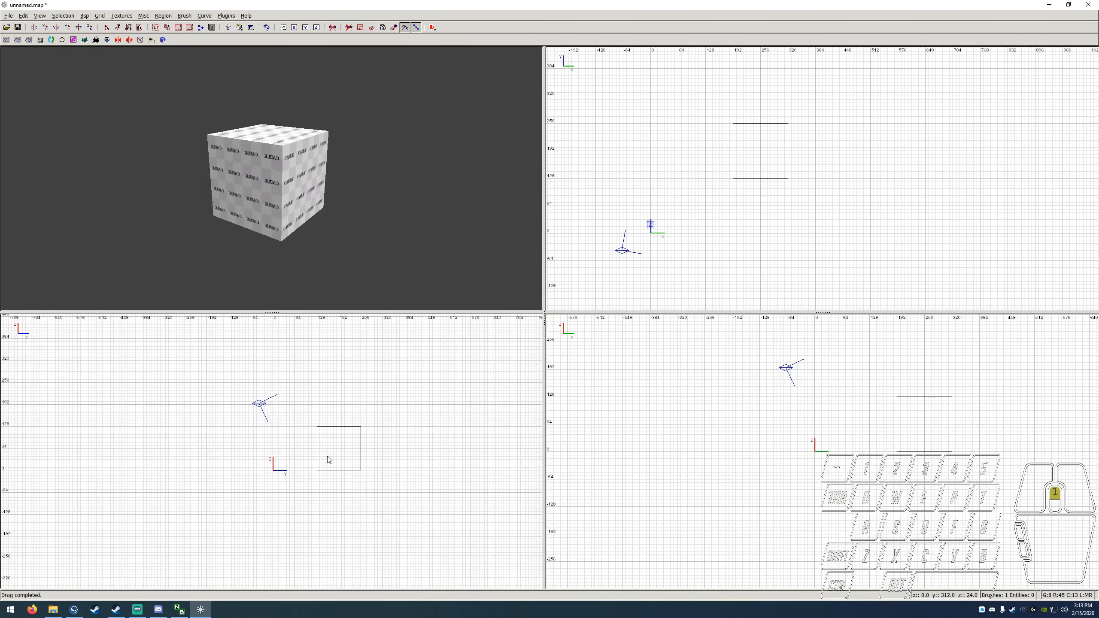
scroll(414, 446, down, 8)
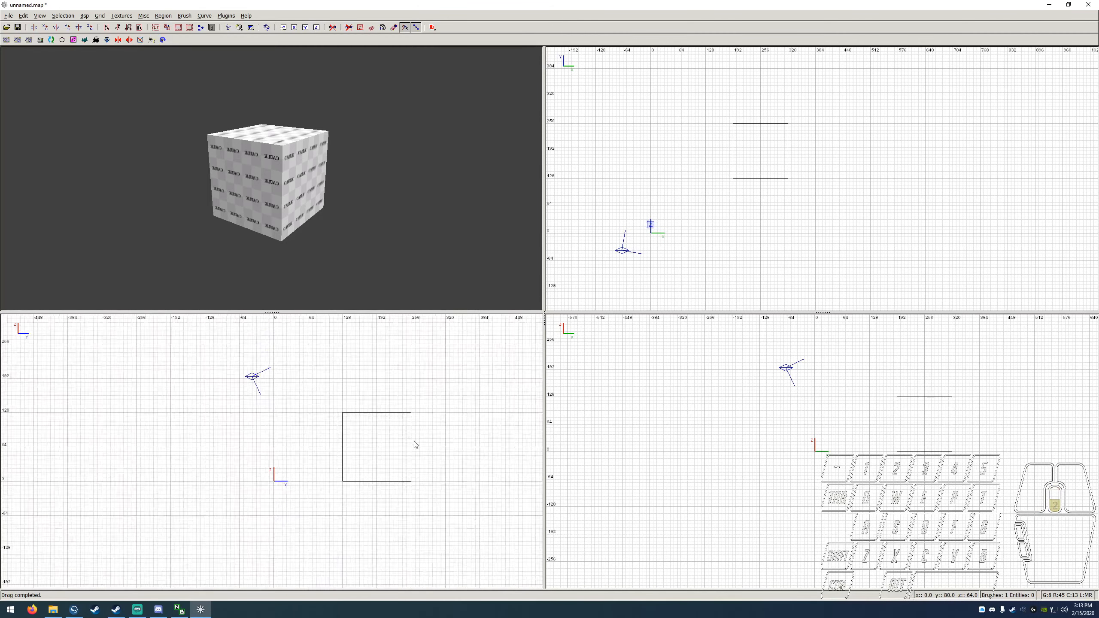
scroll(400, 453, up, 5)
scroll(817, 425, up, 2)
scroll(818, 425, down, 3)
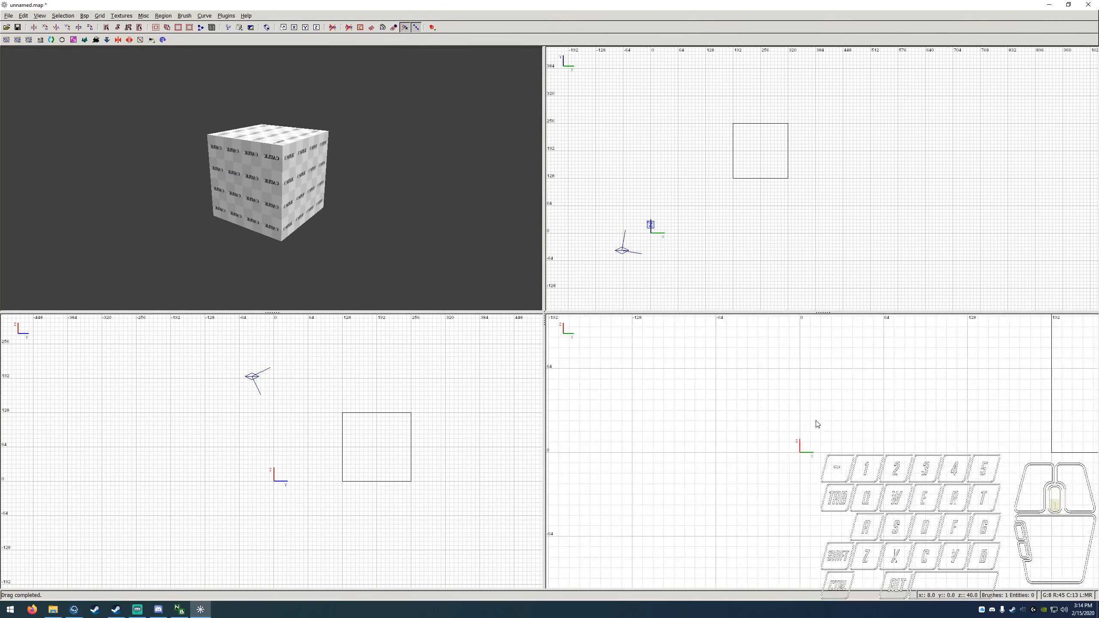
Step: Practise panning the XZ view, and panning and zooming the XY view around the brush
right_drag(900, 417, 901, 414)
right_drag(822, 179, 790, 170)
scroll(814, 203, up, 3)
scroll(813, 201, down, 5)
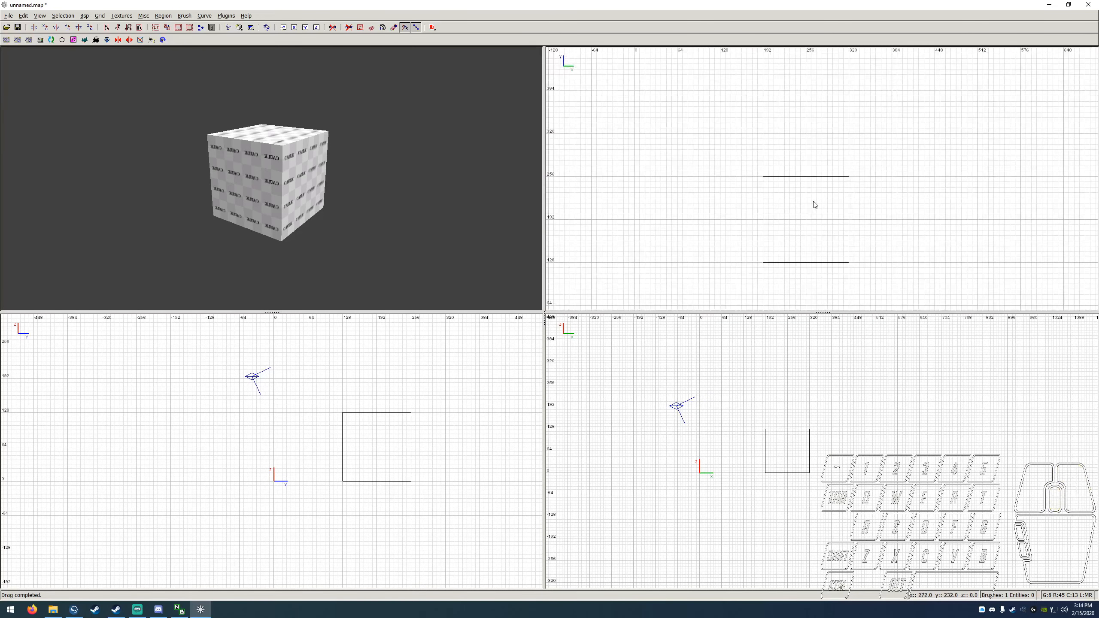
scroll(813, 206, up, 5)
scroll(810, 244, down, 1)
scroll(811, 244, down, 1)
right_drag(806, 258, 784, 212)
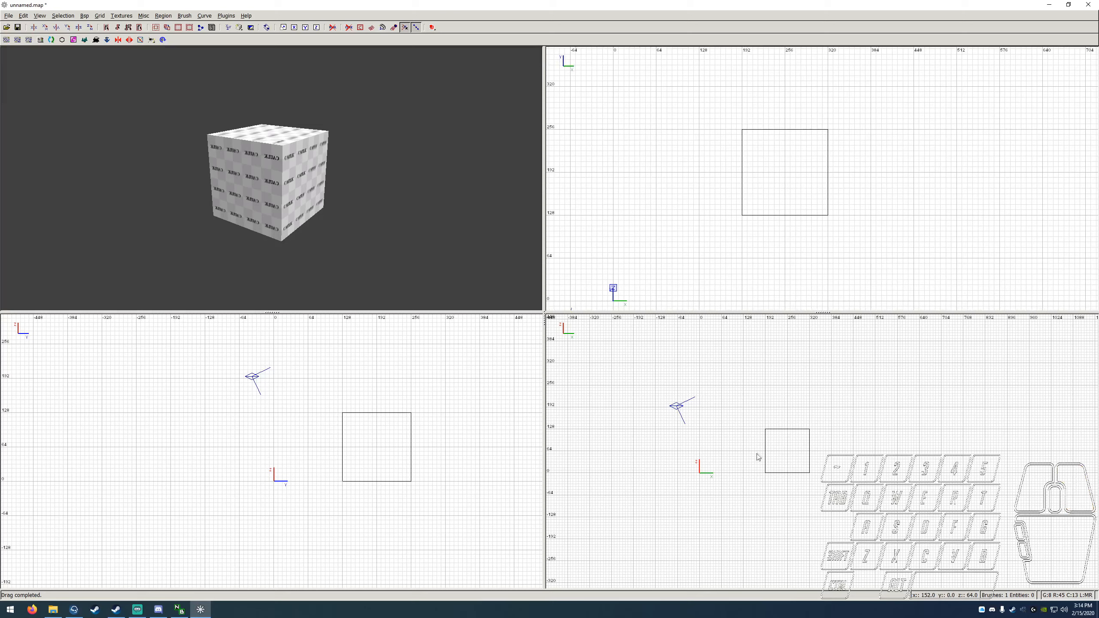
Step: Enter free-look in the camera view, back the camera away from the cube, and leave free-look
right_click(381, 196)
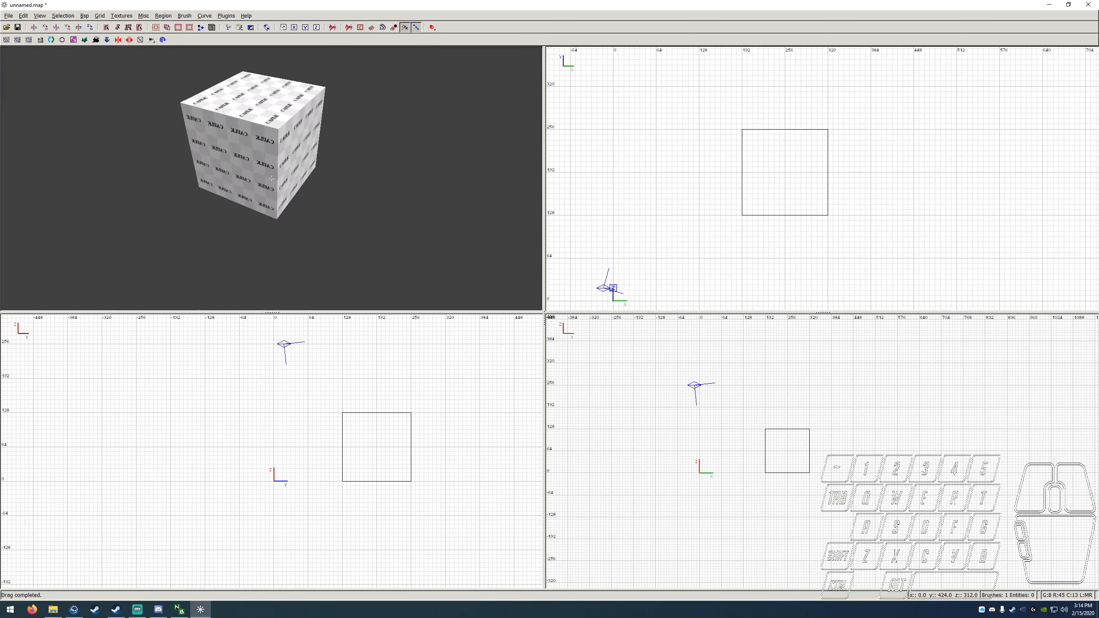
key(s)
key(s)
right_click(272, 179)
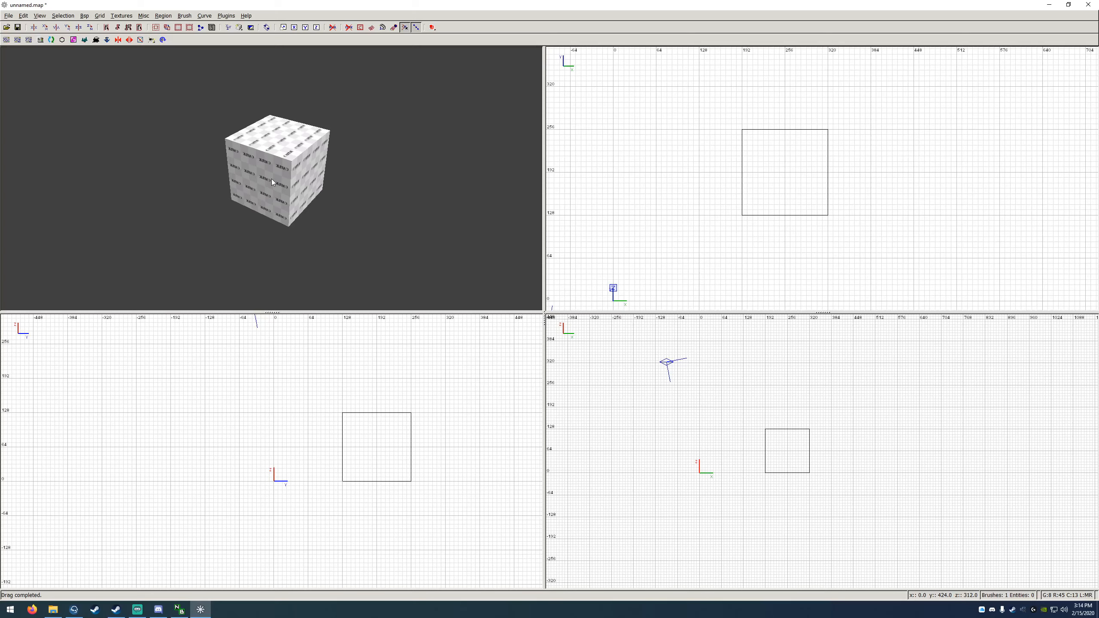
Step: Open the texture browser, enlarge it, widen its list of texture folders, and move it clear of the cube
key(t)
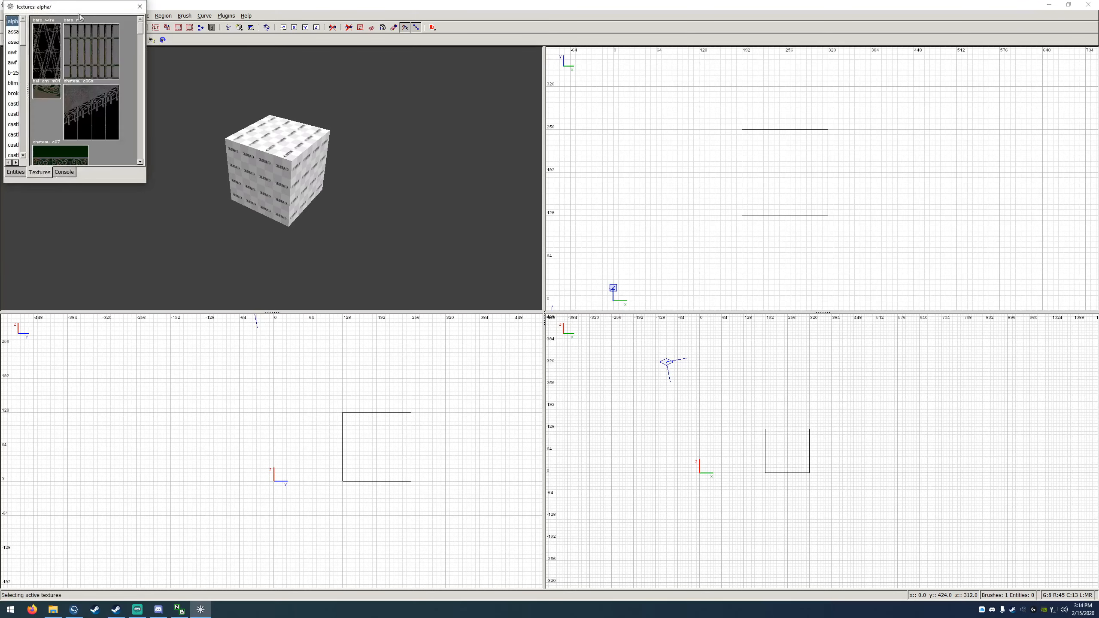
drag(76, 9, 359, 135)
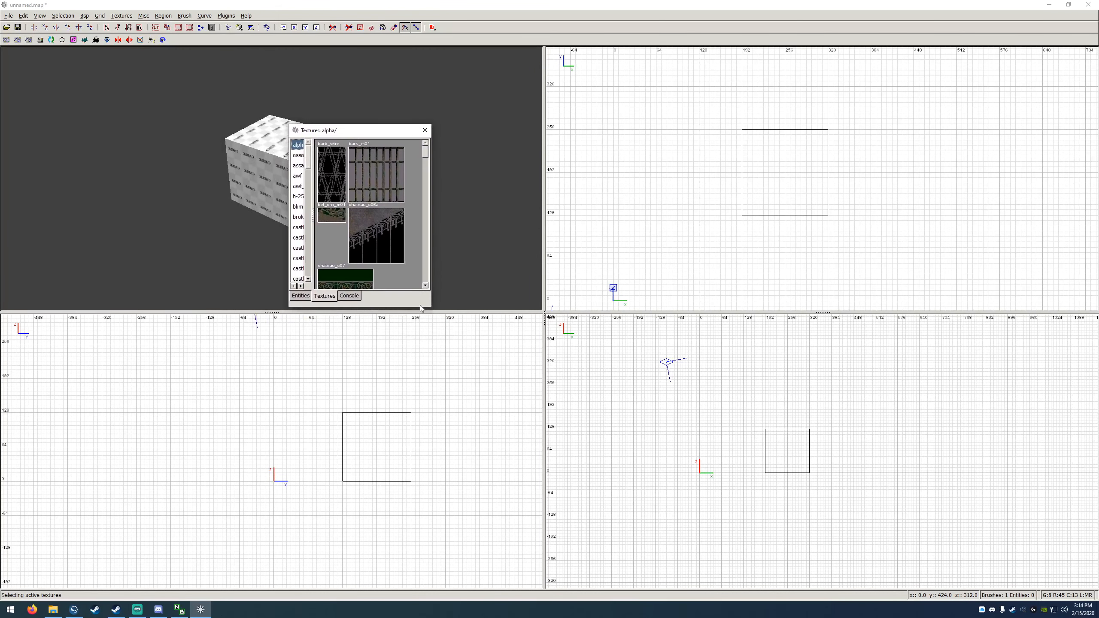
drag(431, 306, 790, 530)
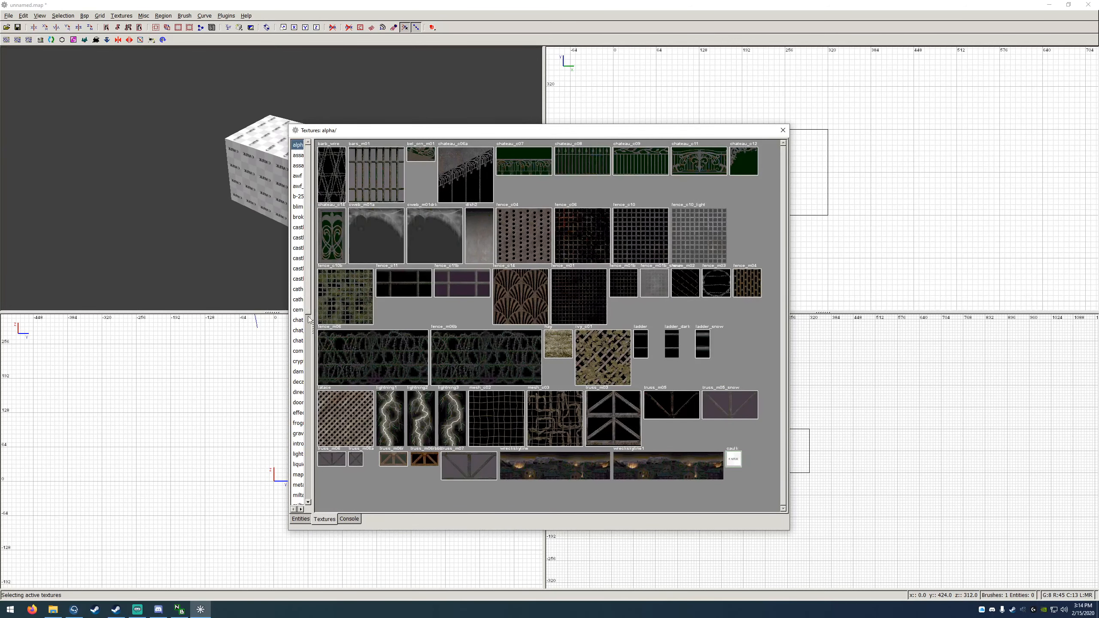
drag(313, 348, 383, 349)
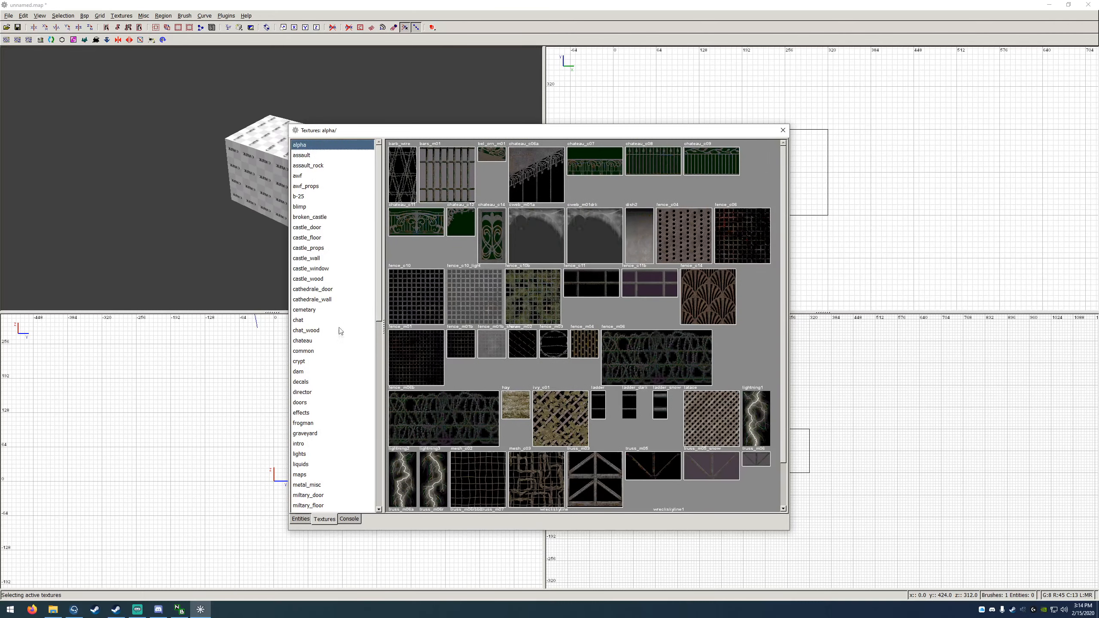
drag(399, 130, 507, 98)
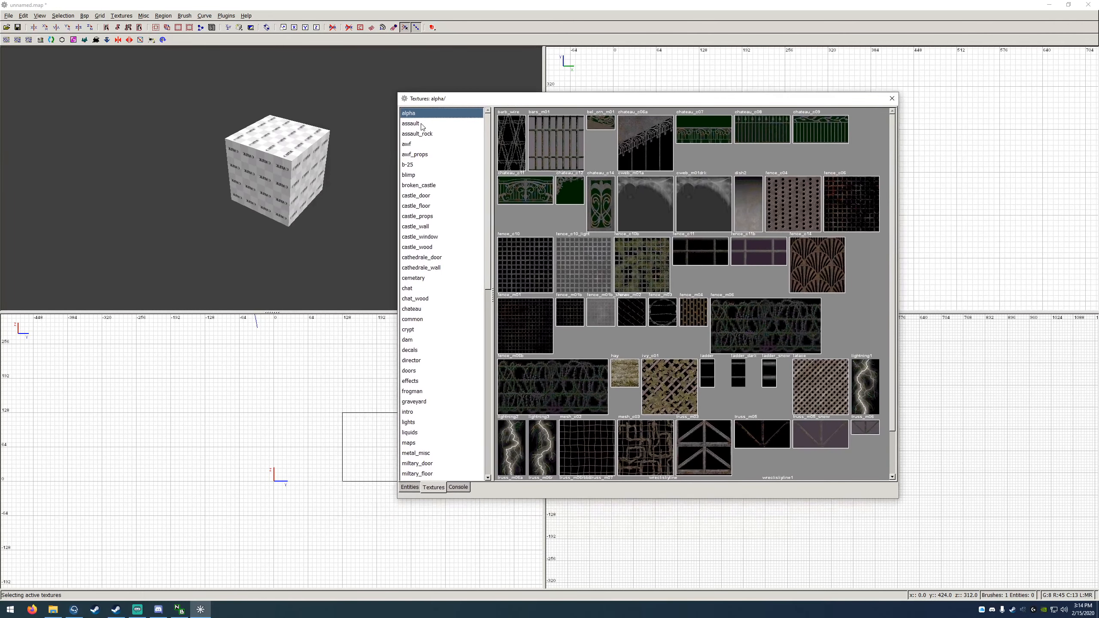
Step: Load the common texture set in the texture browser, switching to crypt and back to common
click(424, 320)
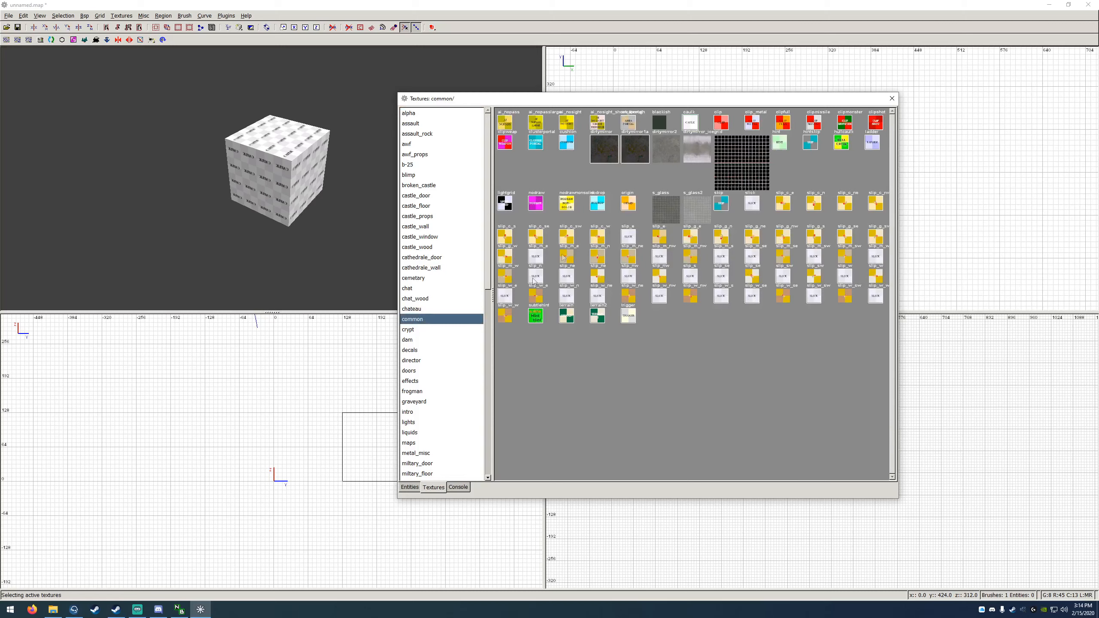
click(423, 329)
click(424, 321)
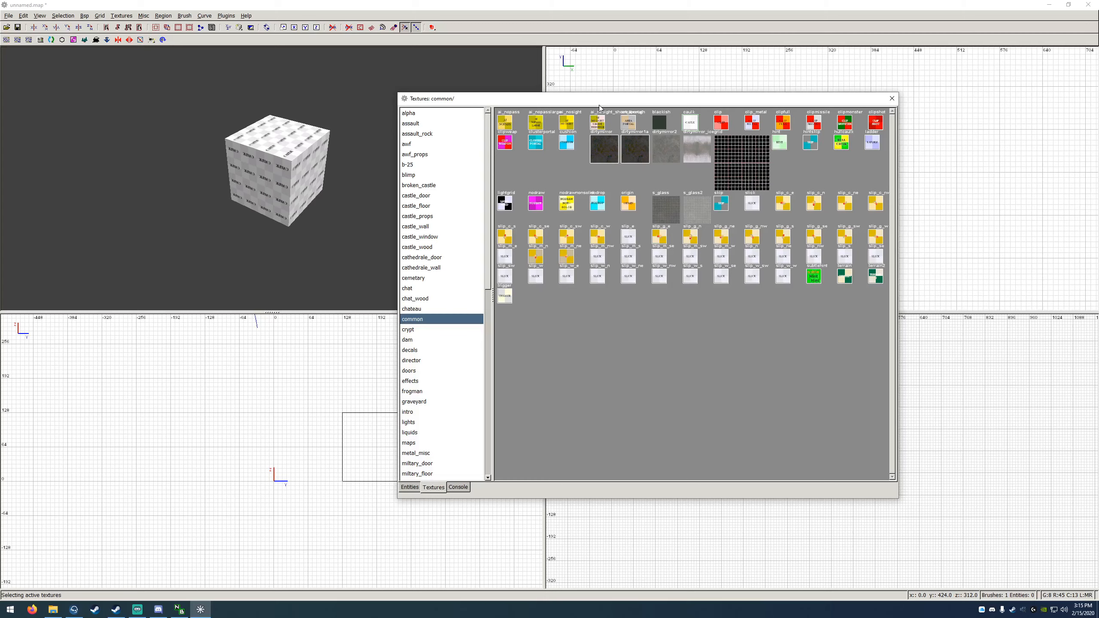
Step: Hide the texture browser, bring it back, and close it
key(t)
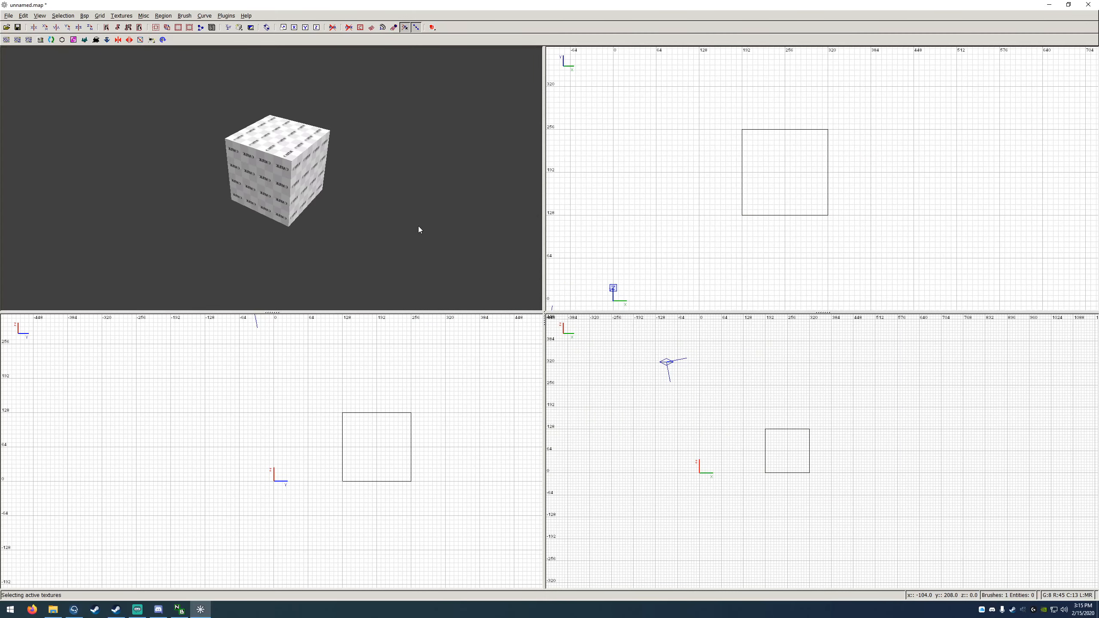
key(t)
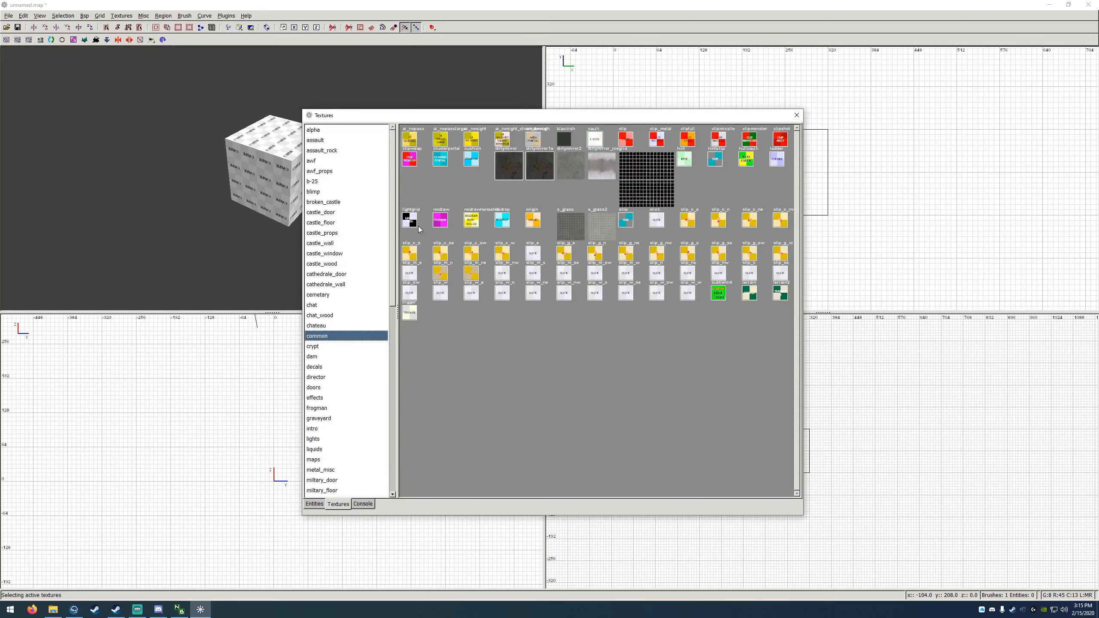
click(796, 116)
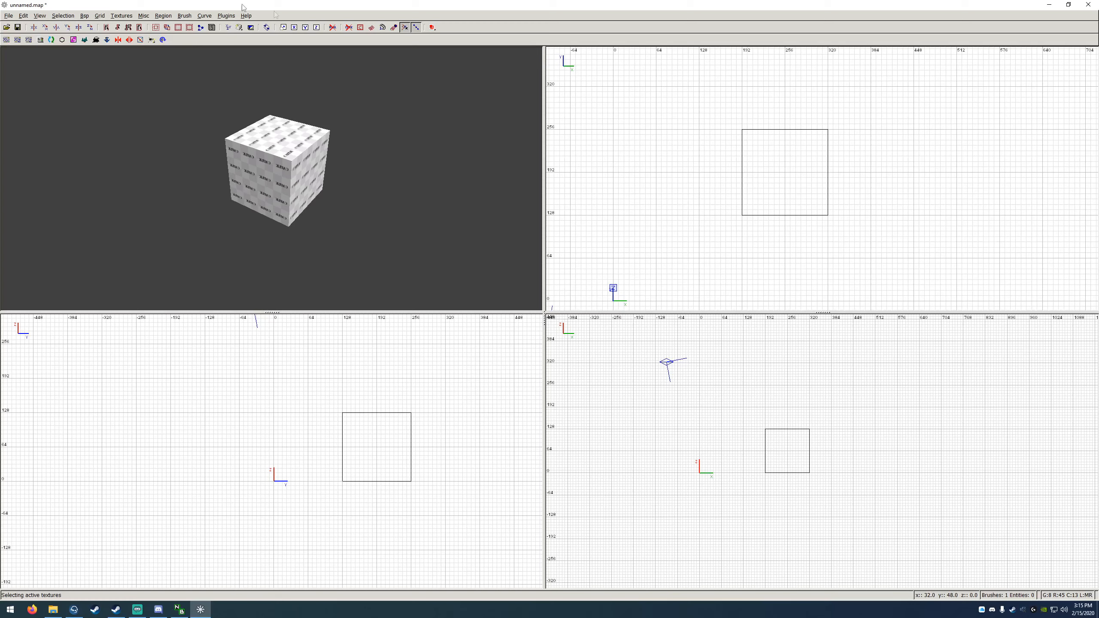
Step: Save the map as test in Return to Castle Wolfenstein's main/maps folder
click(10, 17)
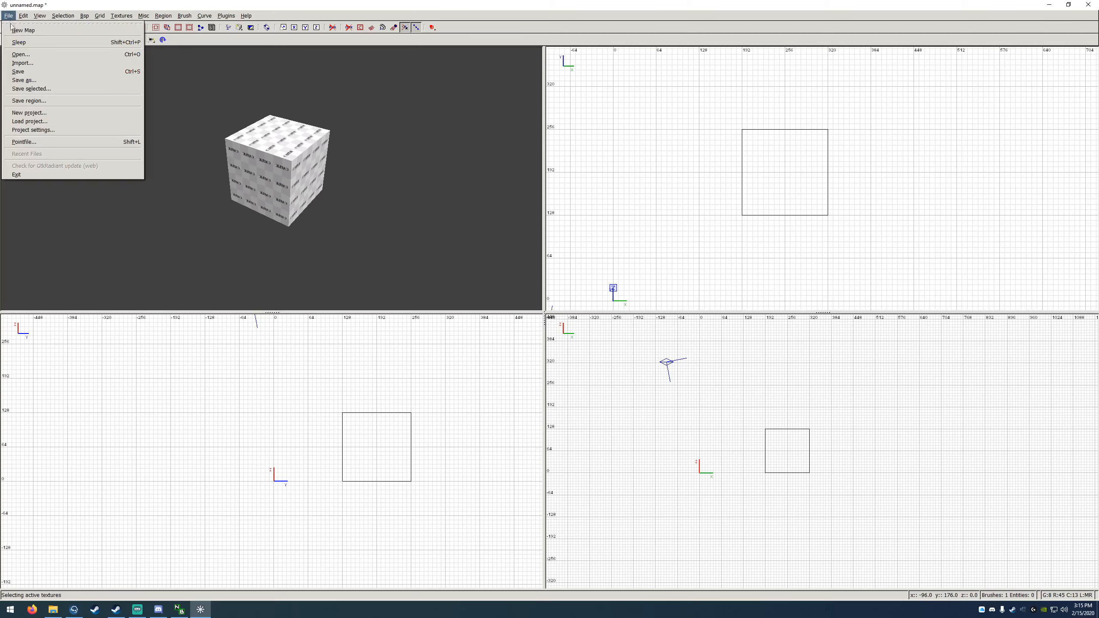
click(29, 81)
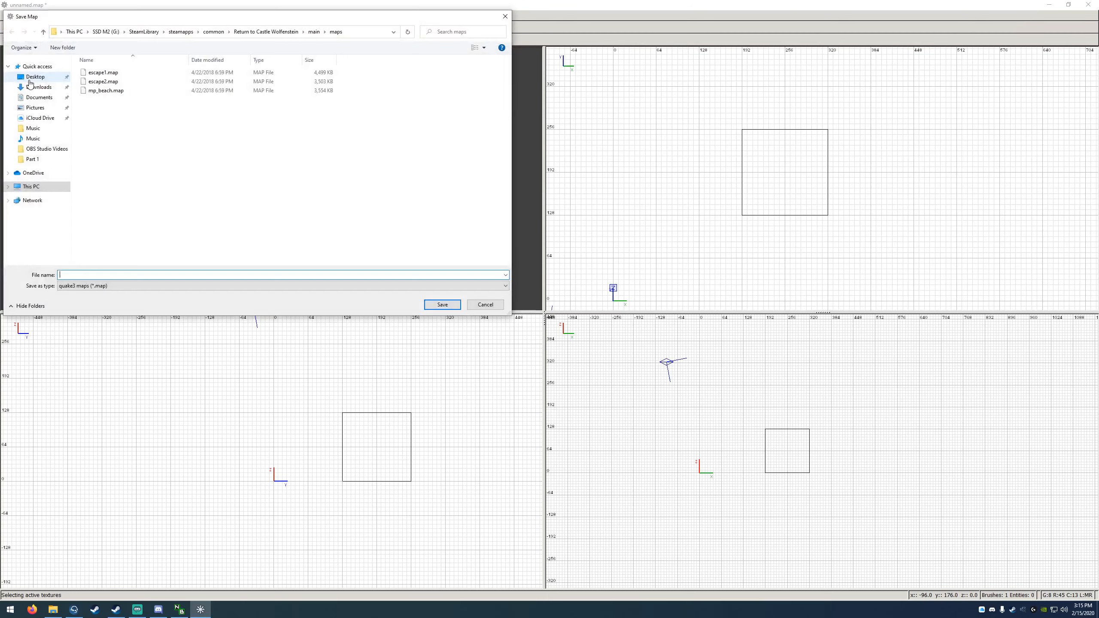
drag(126, 19, 150, 79)
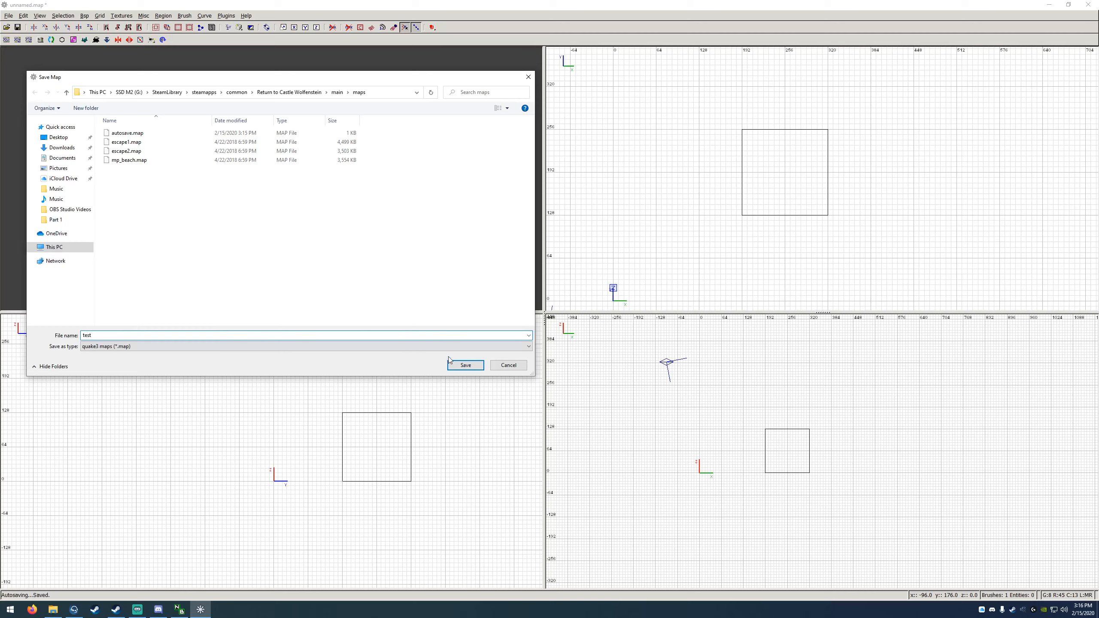
click(465, 365)
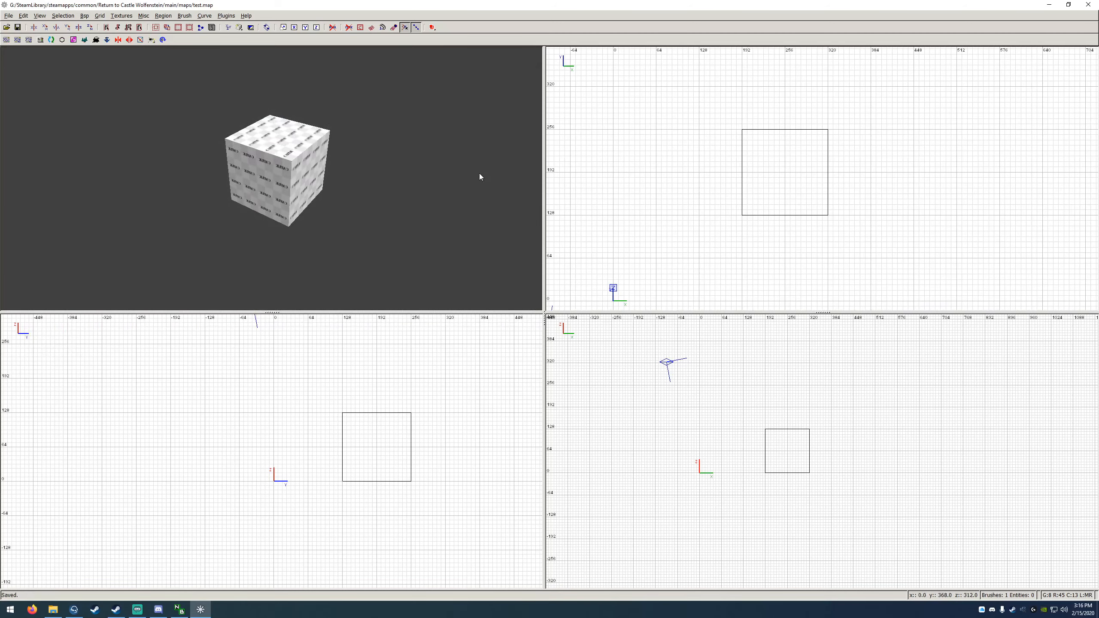